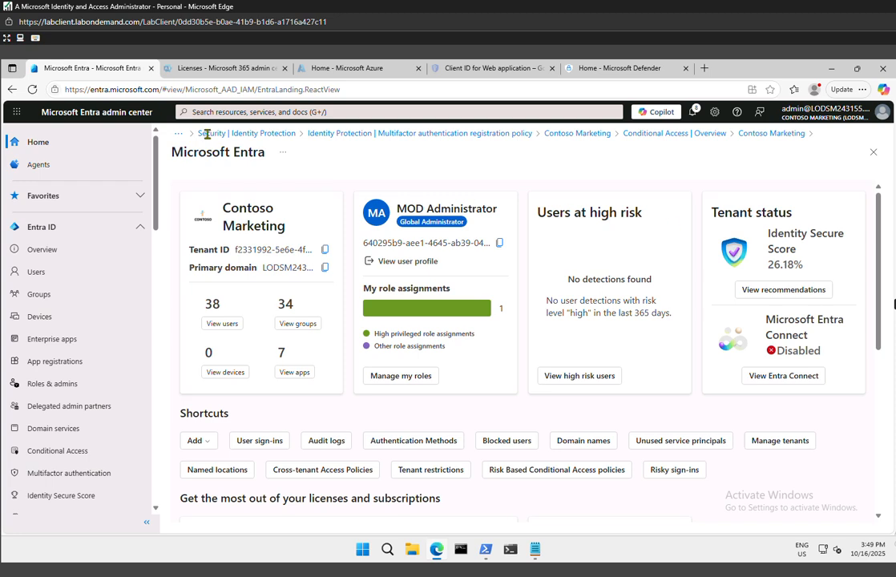
# Switch to Microsoft Defender and open the Cloud apps policy management page, acknowledging the sign-in and skipped-task prompts
pyautogui.click(633, 68)
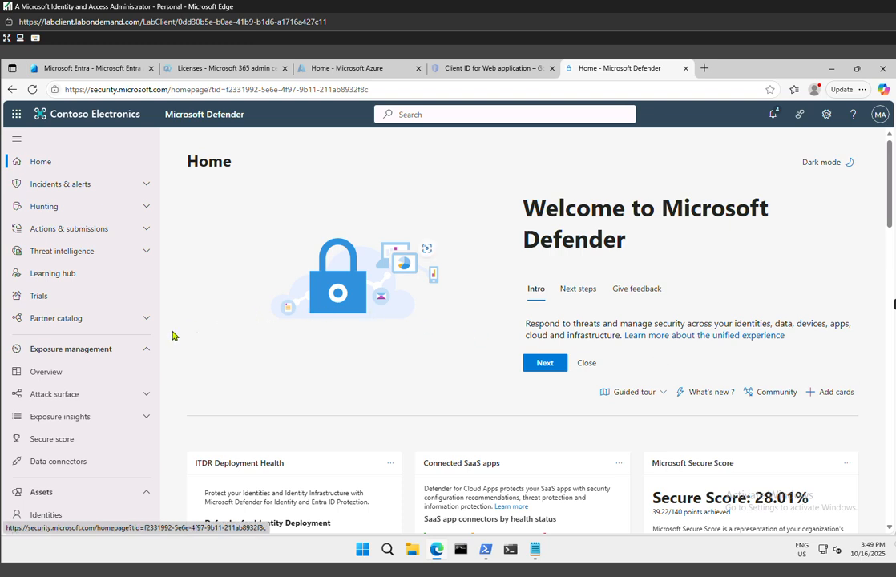
pyautogui.scroll(-3, 92, 423)
pyautogui.scroll(3, 95, 423)
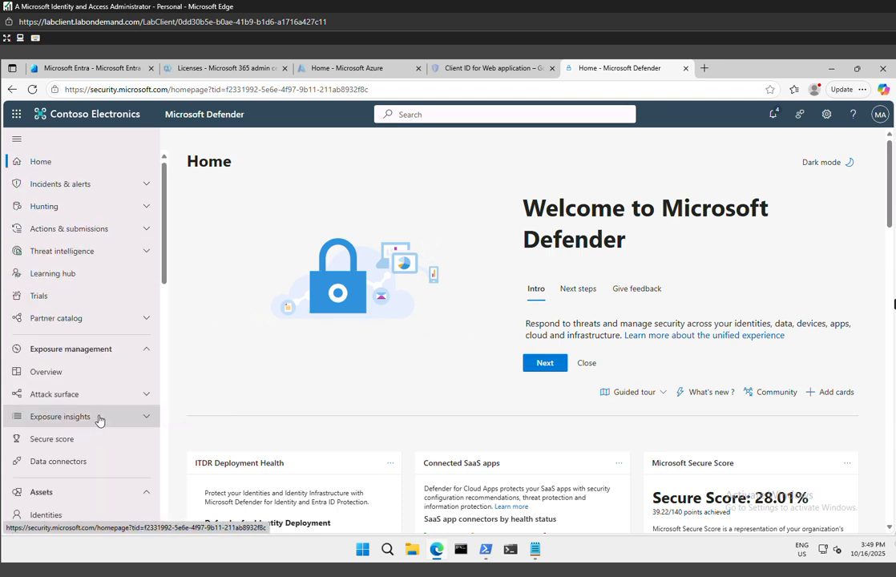
pyautogui.click(146, 354)
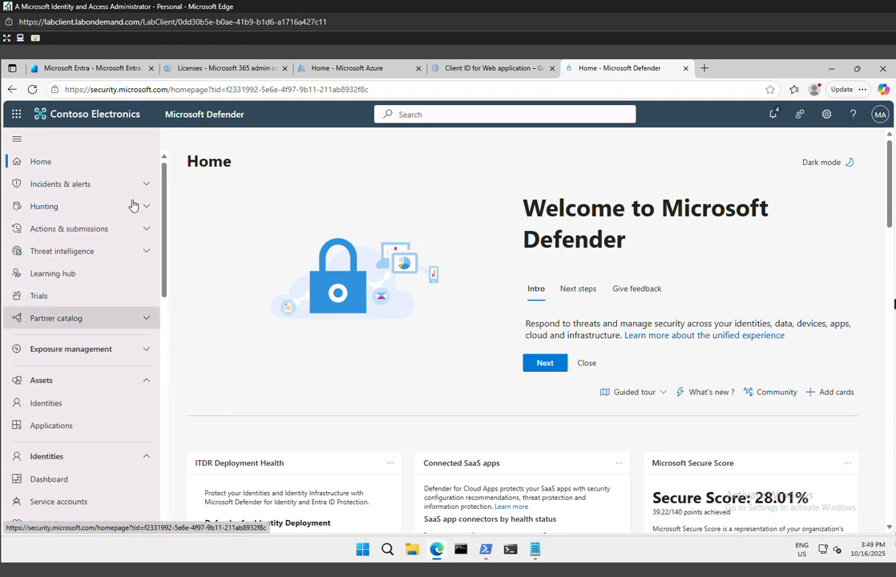
pyautogui.click(147, 252)
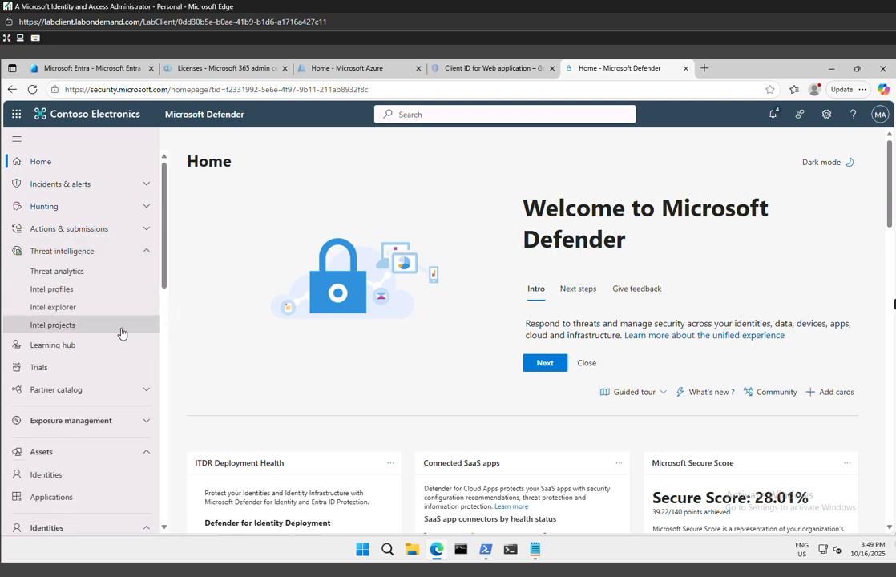
pyautogui.click(152, 254)
pyautogui.scroll(-6, 125, 356)
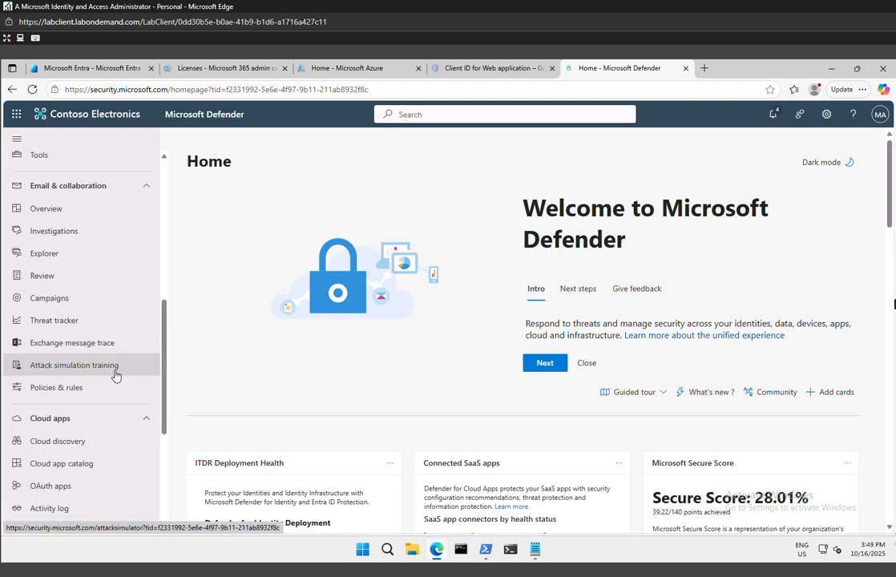
pyautogui.scroll(-2, 115, 381)
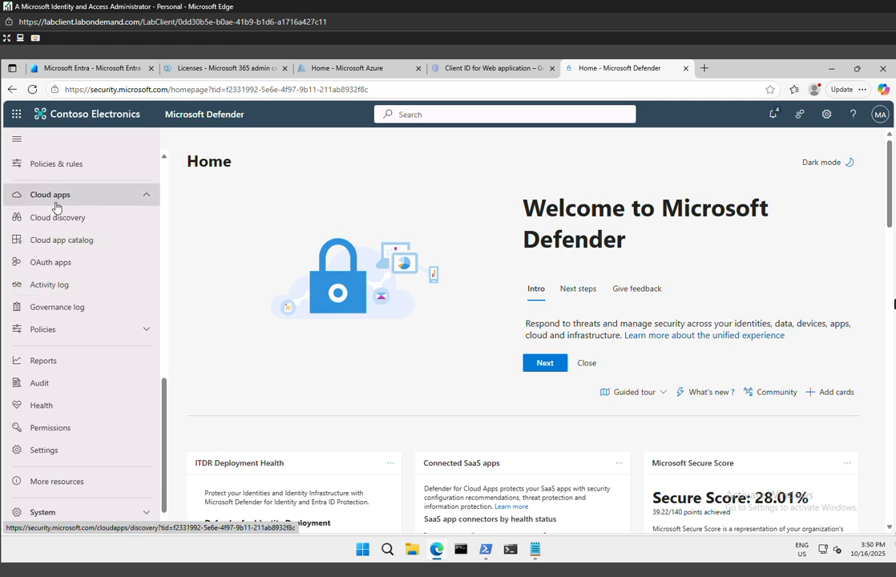
pyautogui.click(44, 329)
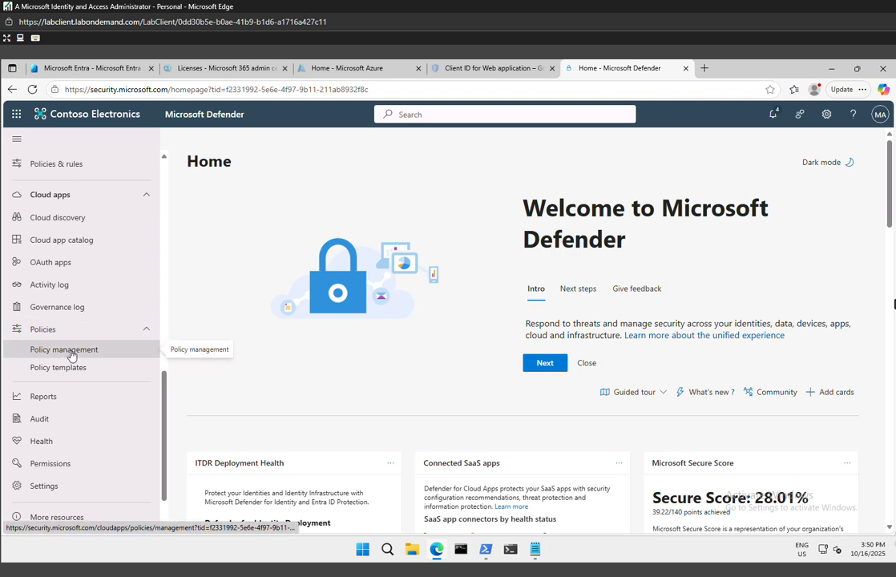
pyautogui.click(71, 355)
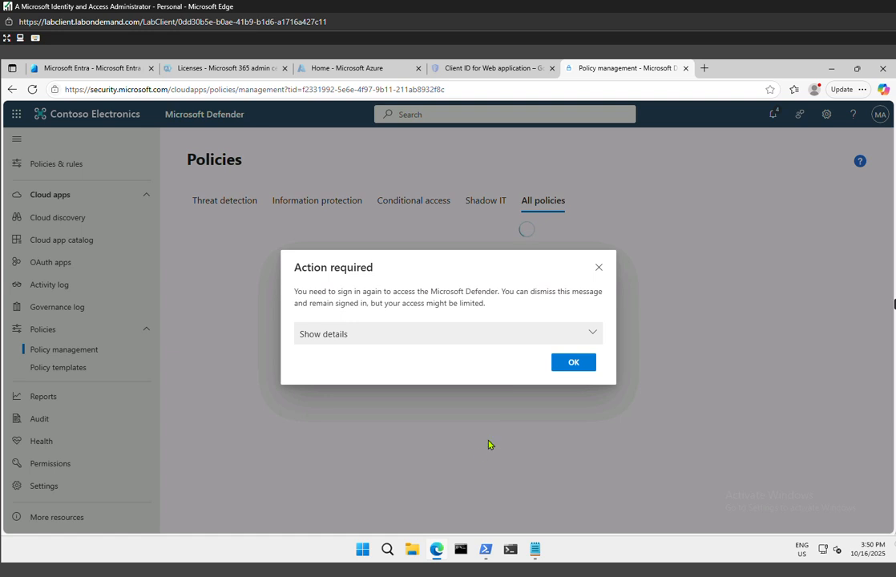
pyautogui.click(574, 362)
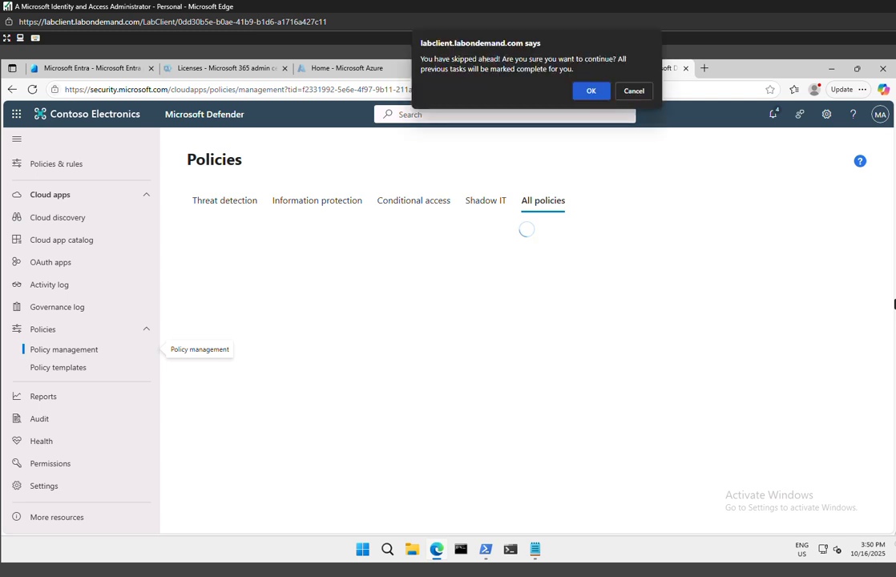
pyautogui.click(590, 92)
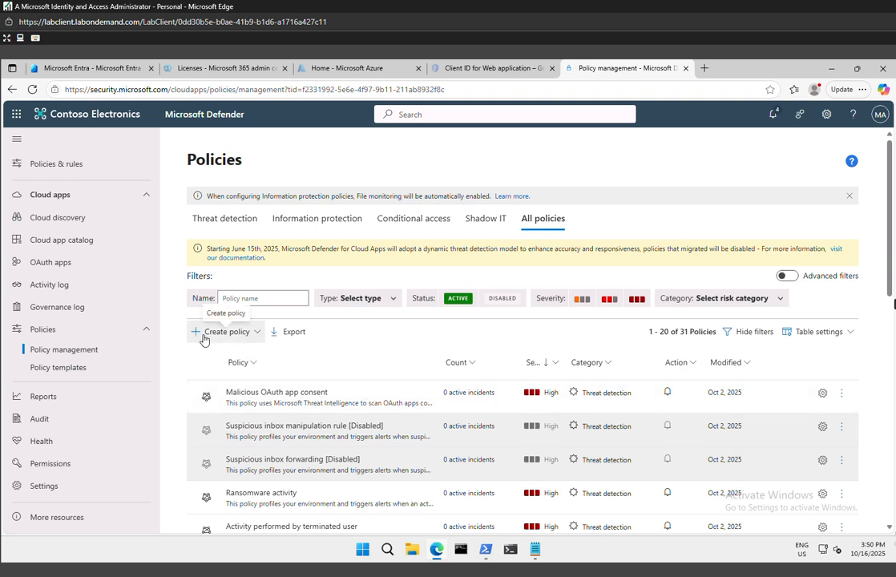
# Start a new access policy and name it "moniter microsoft forms access"
pyautogui.click(256, 334)
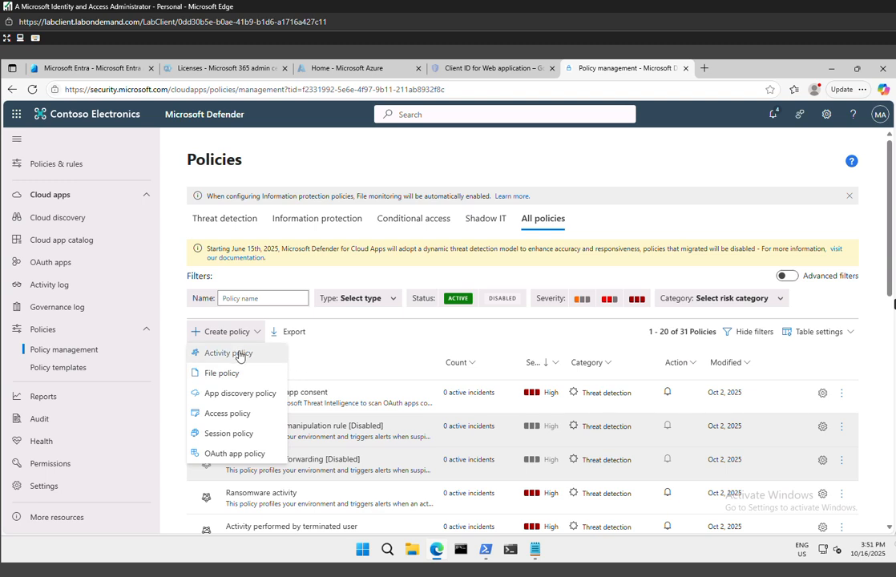
pyautogui.click(236, 417)
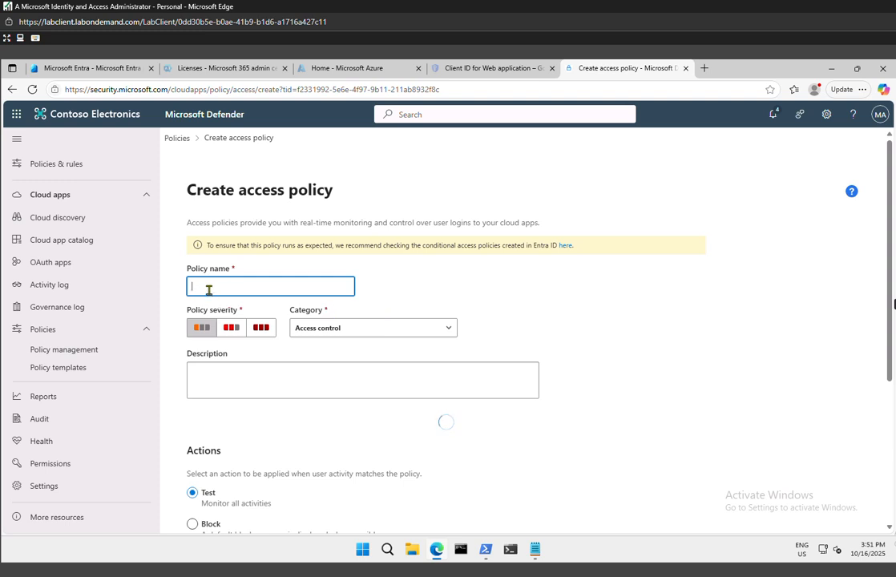
pyautogui.write('monitor microsoft')
pyautogui.write(' access')
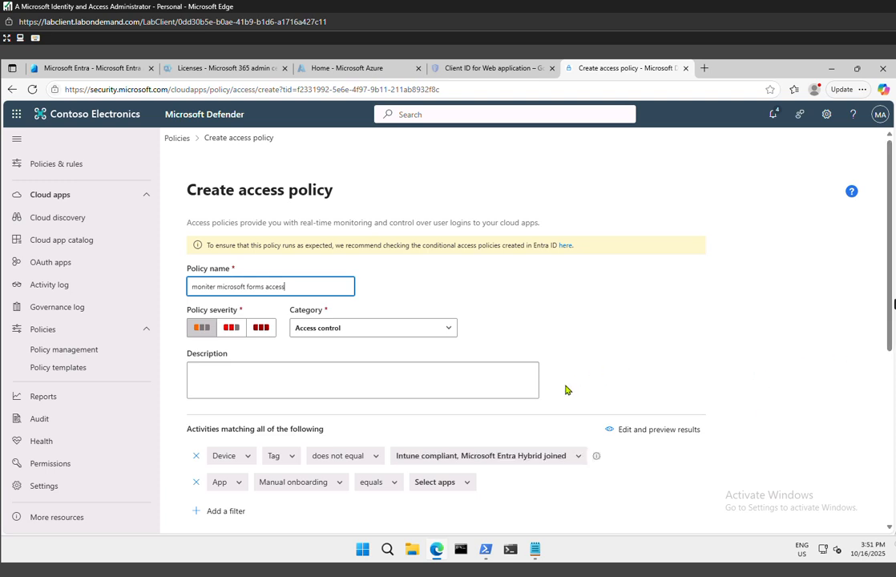
# Remove Microsoft Entra Hybrid joined from the device tag filter, keeping only Intune compliant
pyautogui.scroll(-2, 481, 369)
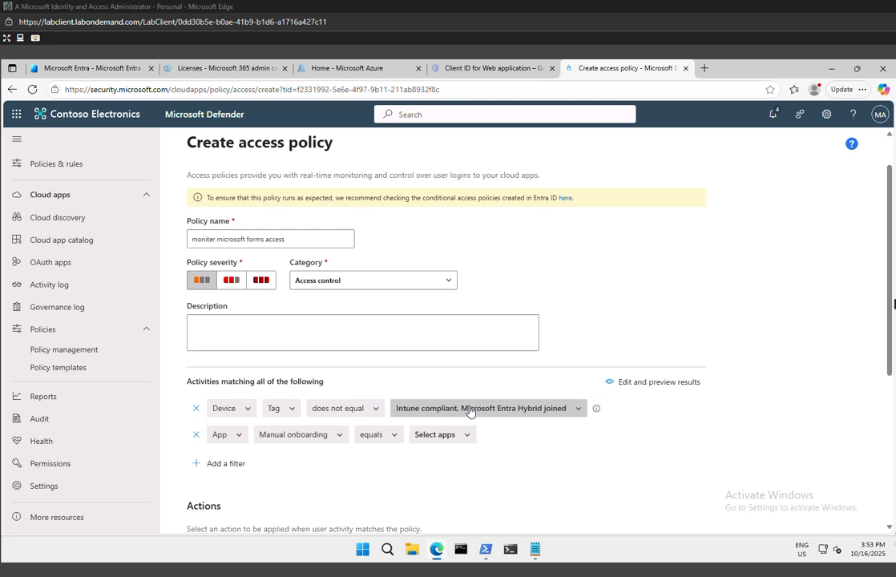
pyautogui.click(579, 408)
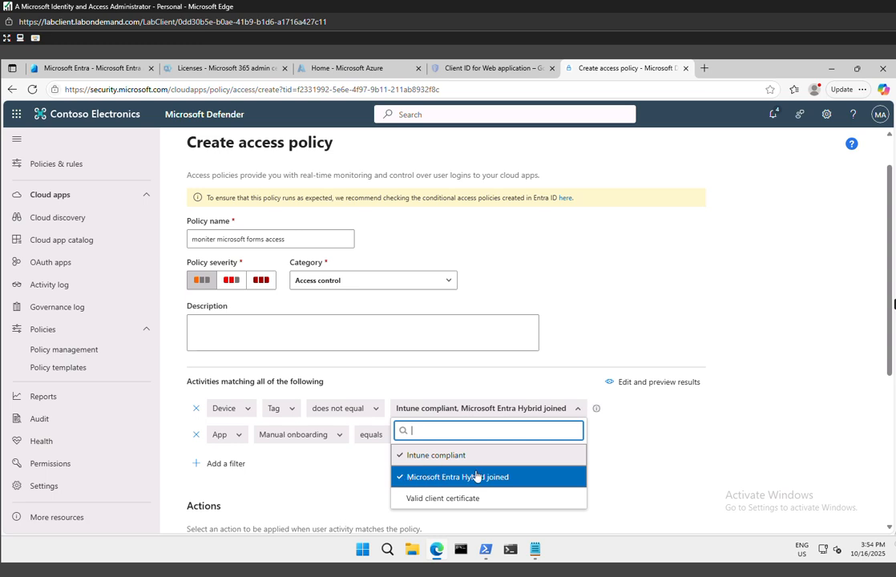
pyautogui.click(406, 477)
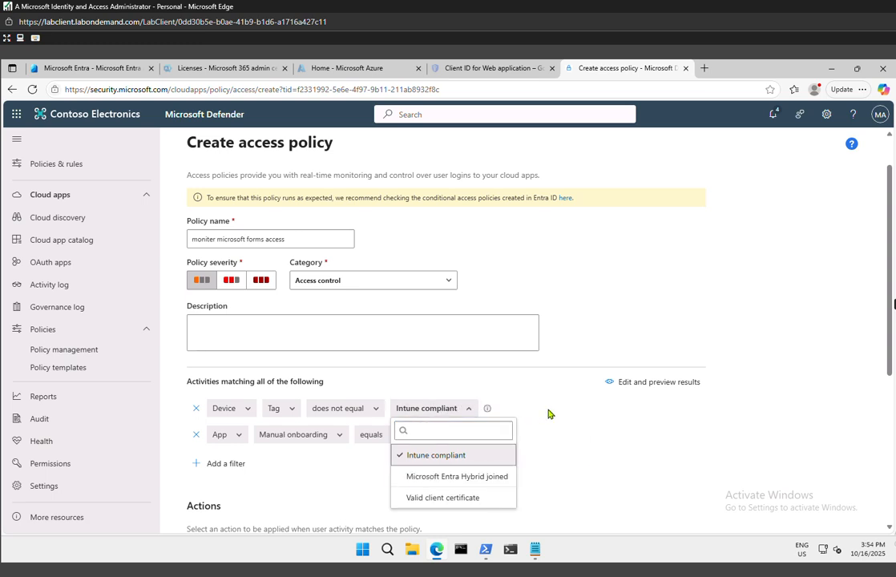
pyautogui.click(564, 421)
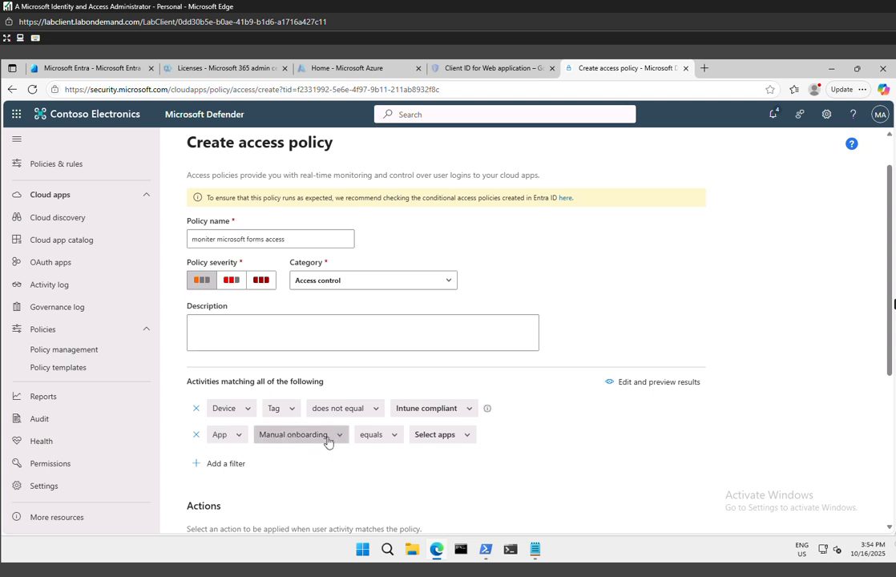
# Set the policy's manual onboarding app filter to Microsoft Forms
pyautogui.click(458, 440)
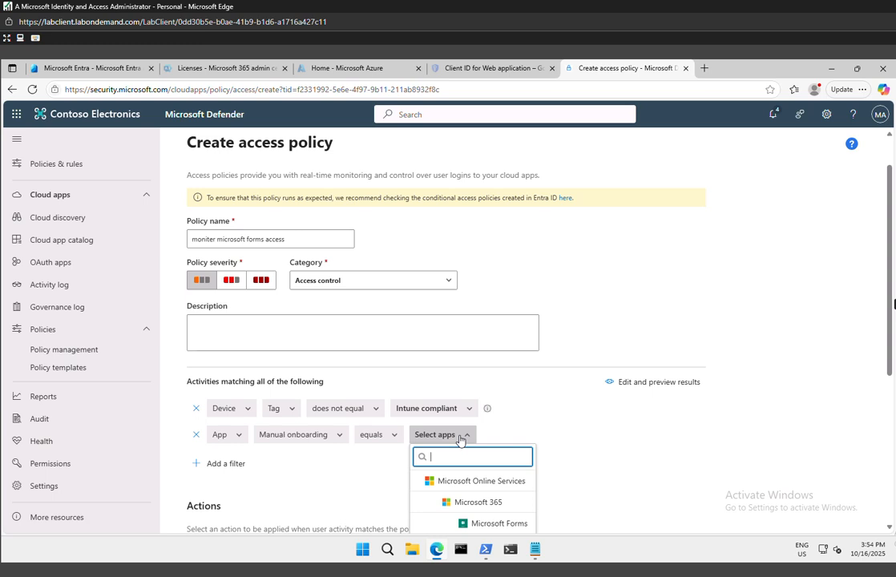
pyautogui.click(466, 523)
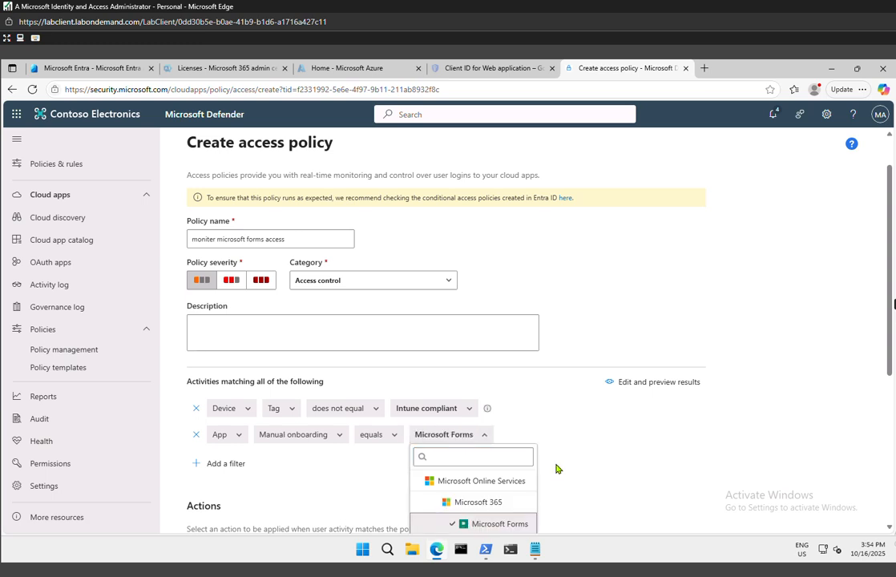
pyautogui.click(561, 464)
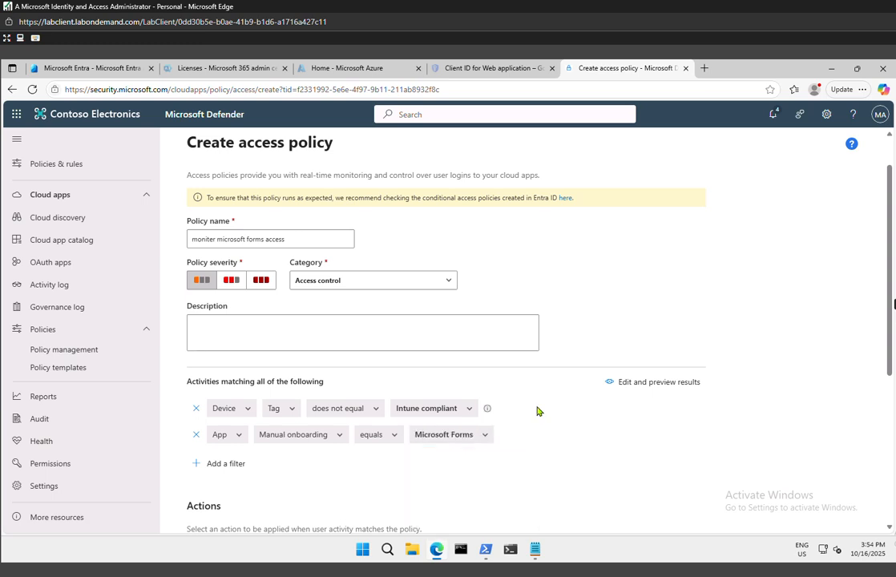
# Enable email alerts for the policy with the administrator's email address as recipient, and create the policy
pyautogui.scroll(-3, 537, 411)
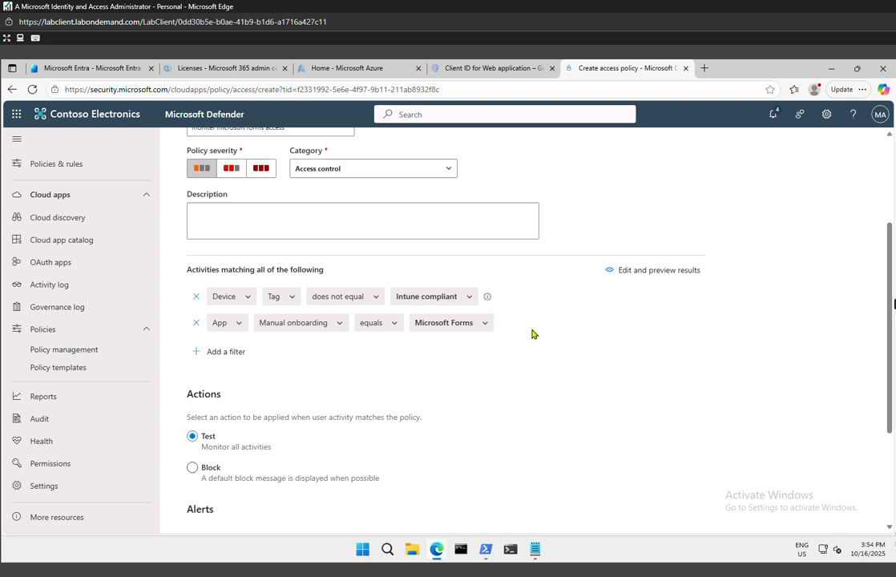
pyautogui.scroll(-2, 340, 390)
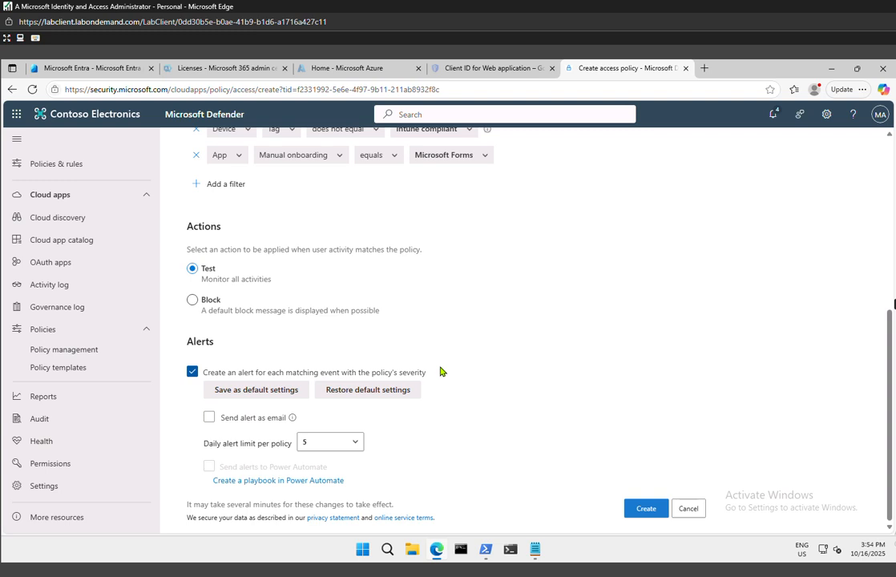
pyautogui.click(209, 417)
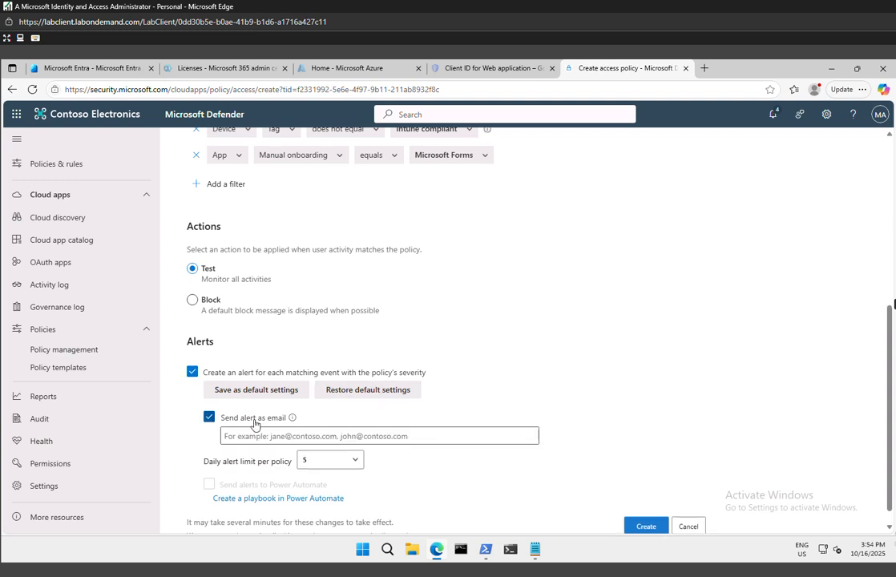
pyautogui.click(276, 433)
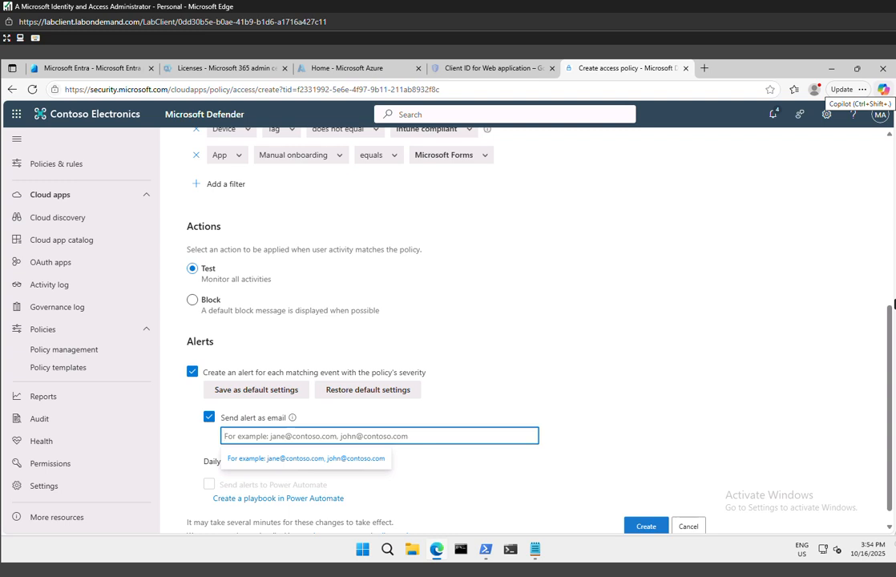
pyautogui.hotkey('ctrl', 'v')
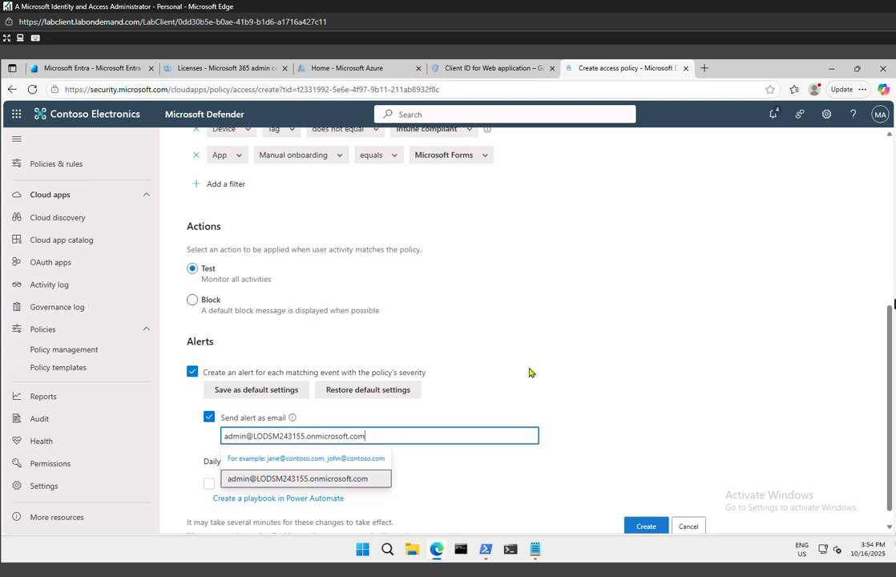
pyautogui.click(596, 350)
pyautogui.scroll(-1, 596, 350)
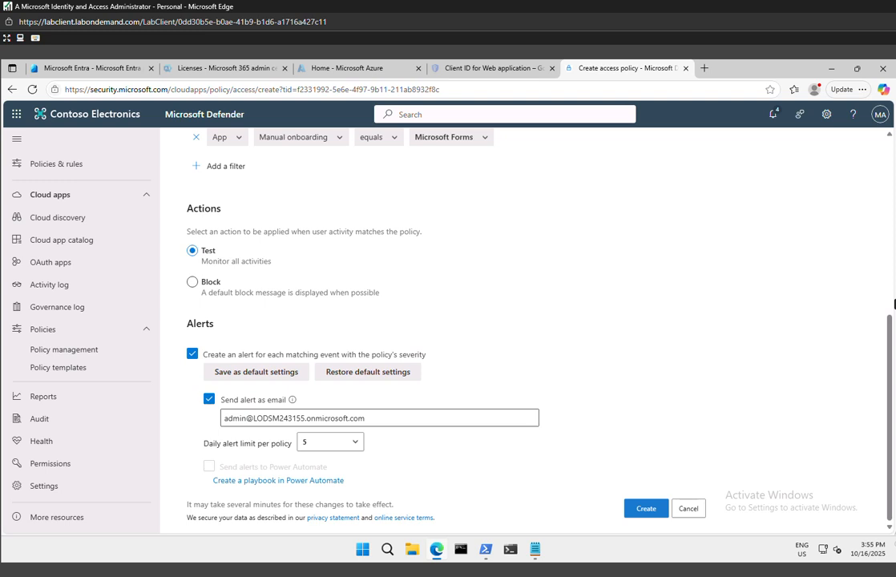
pyautogui.click(382, 416)
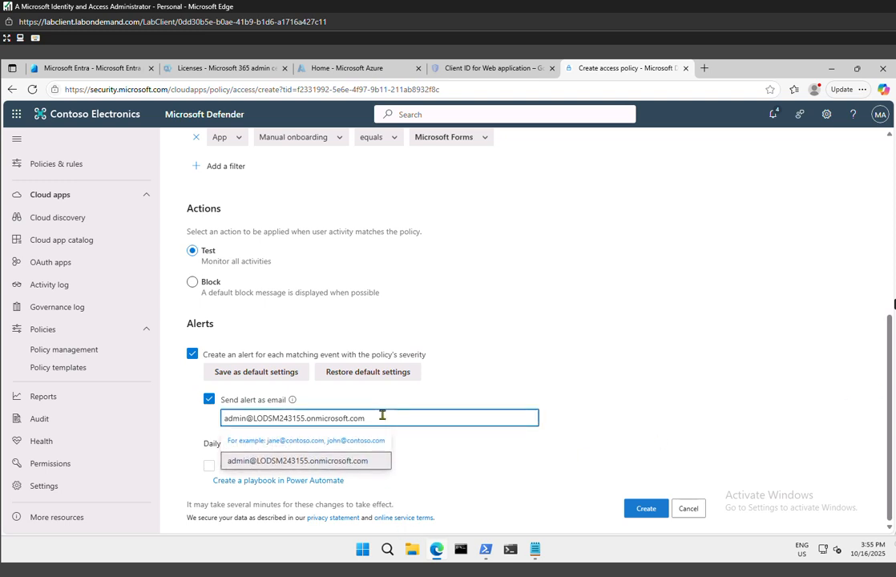
pyautogui.press('Return')
pyautogui.click(574, 358)
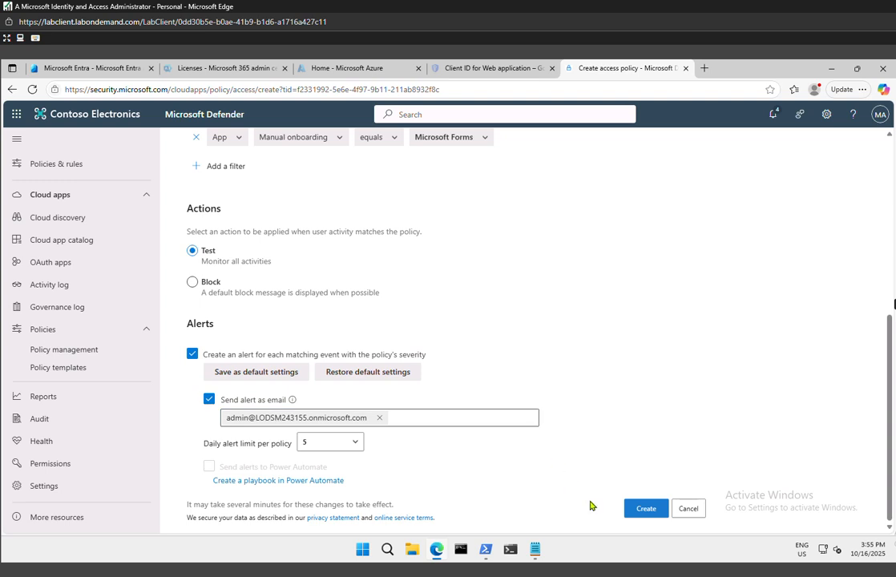
pyautogui.click(642, 509)
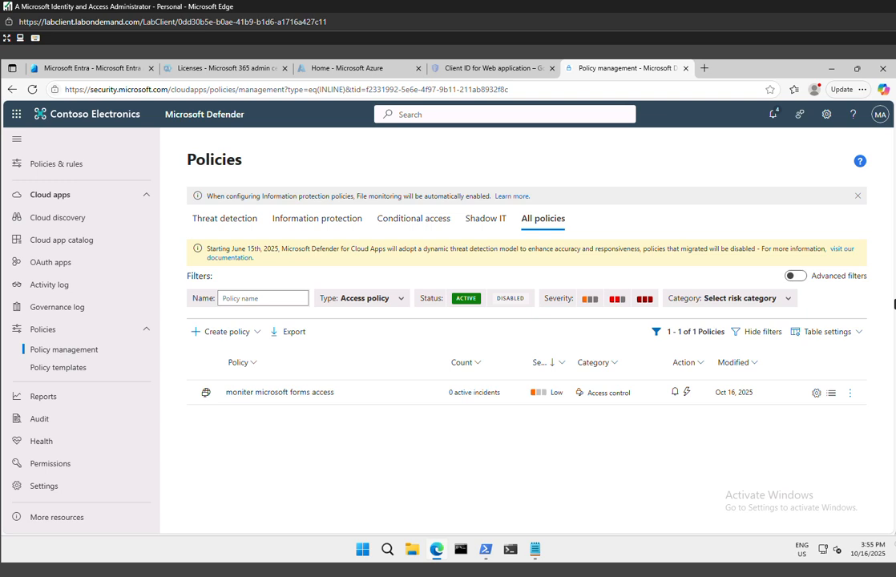
# Open forms.microsoft.com in a new InPrivate window and start signing in to Microsoft Forms
pyautogui.rightClick(438, 547)
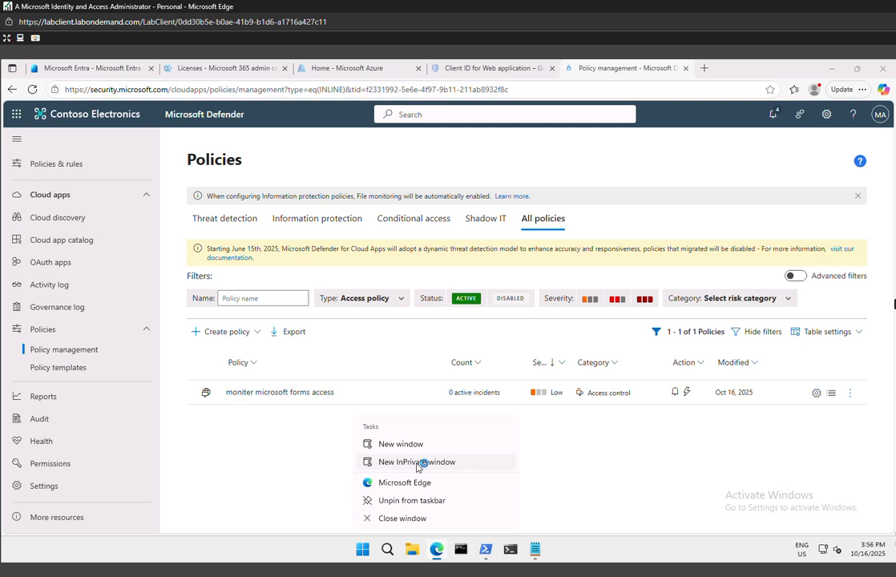
pyautogui.click(418, 465)
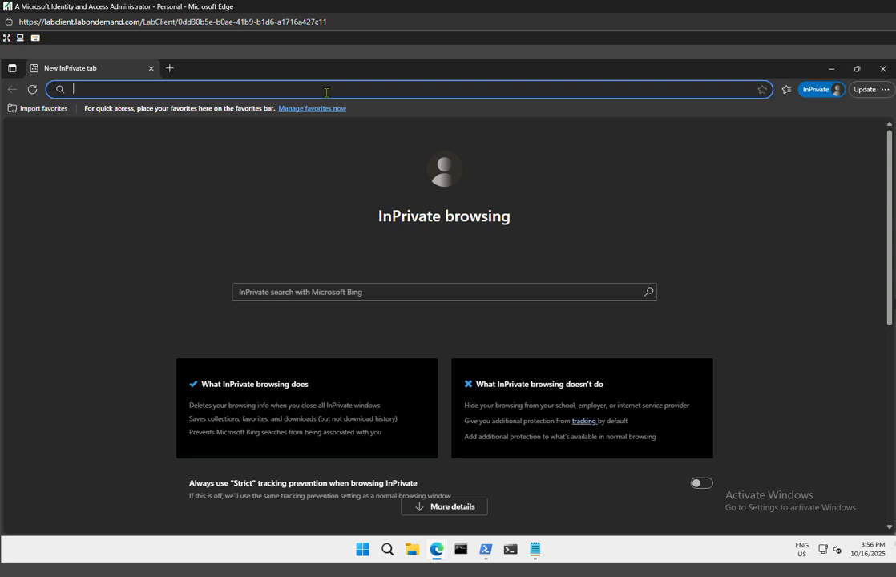
pyautogui.write('o')
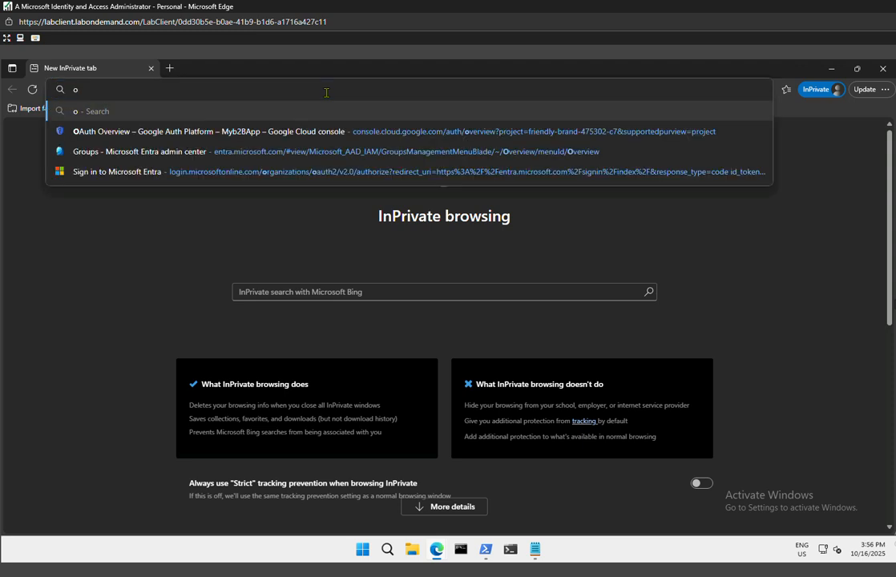
pyautogui.press('BackSpace')
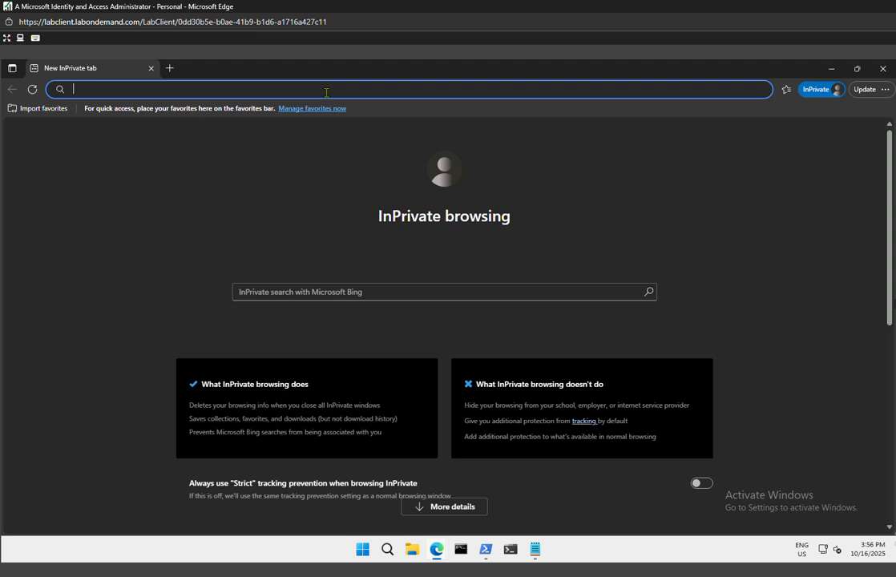
pyautogui.write('form')
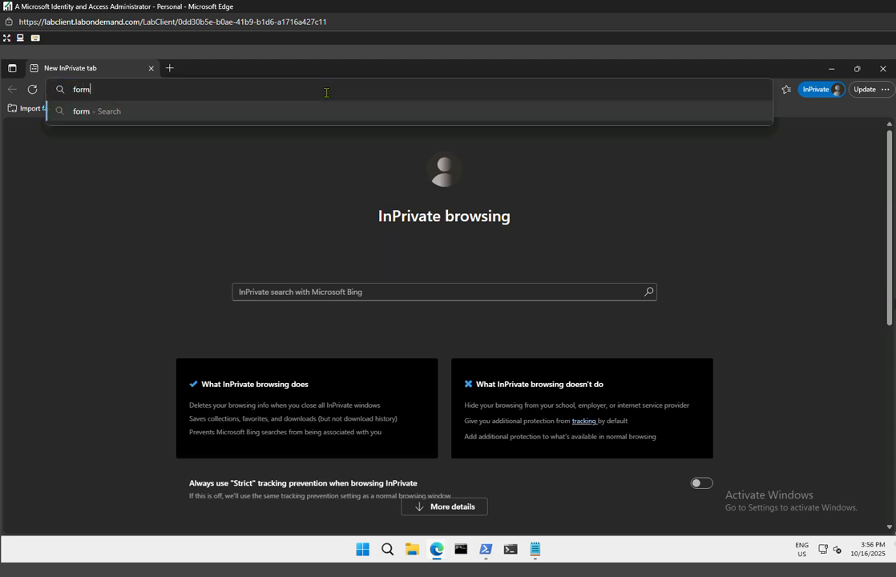
pyautogui.write('s.microsoft.com')
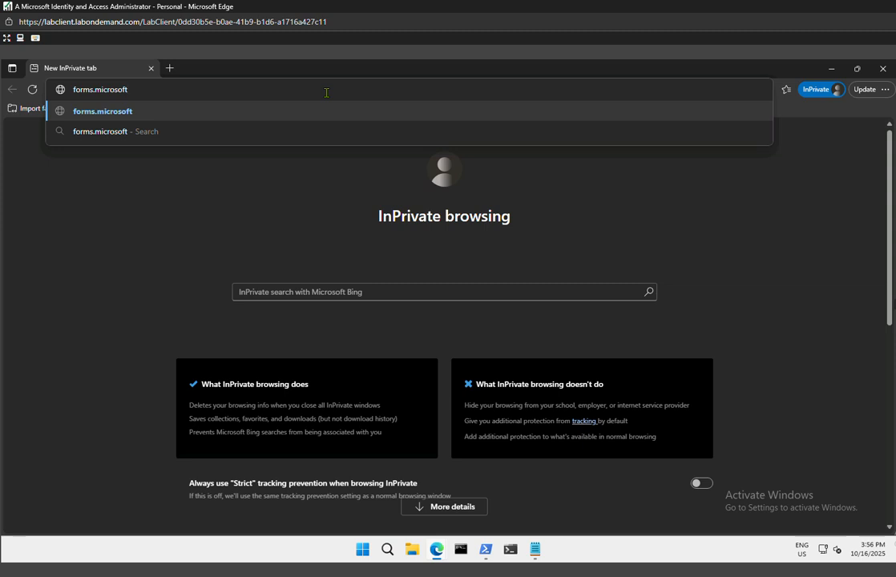
pyautogui.press('Return')
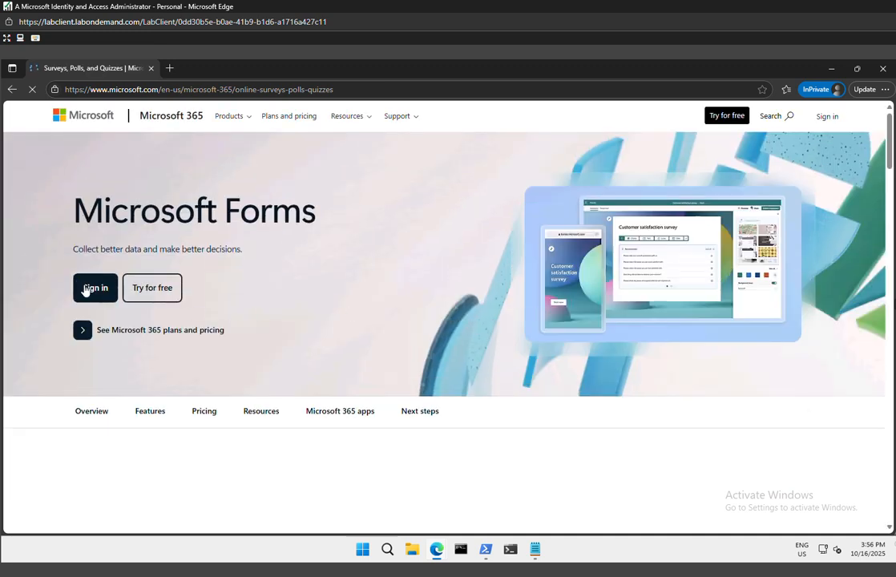
pyautogui.click(85, 289)
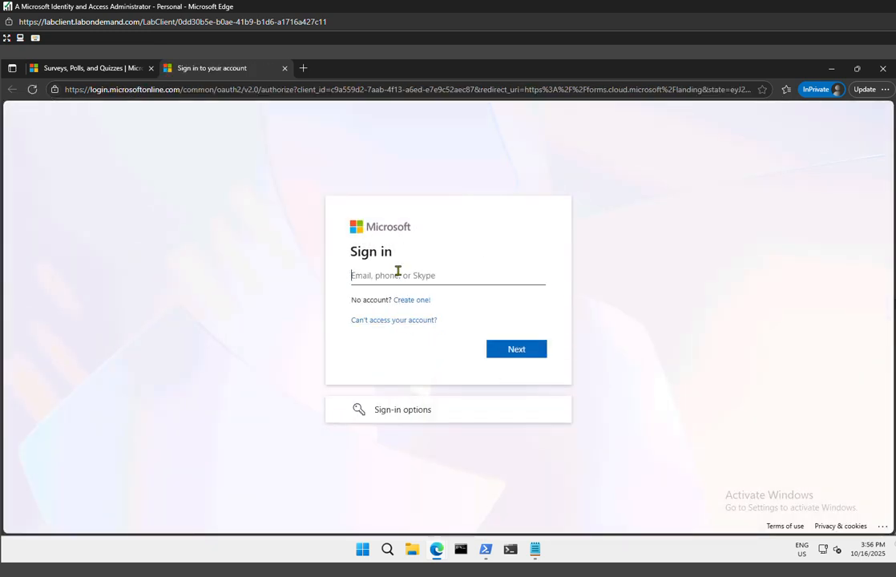
# Sign in with the test user's email address and account password
pyautogui.press('super+v')
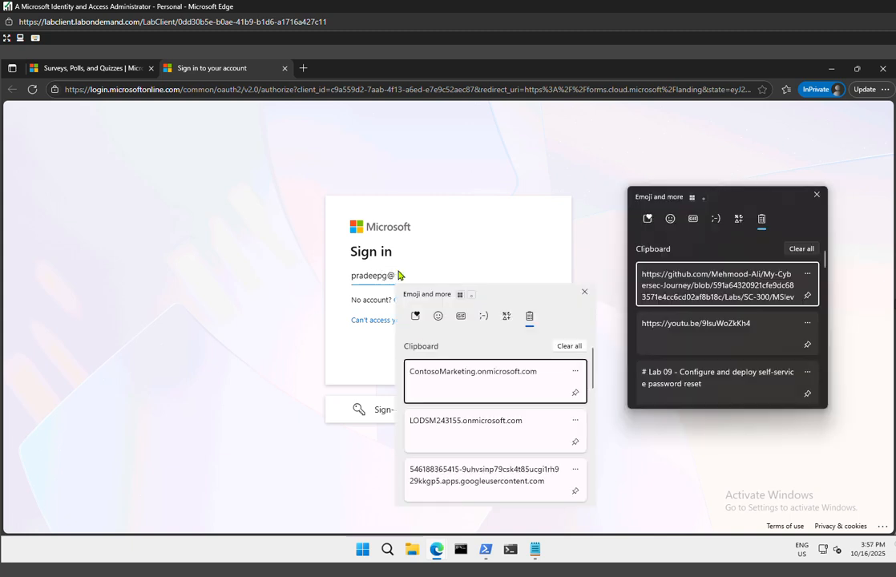
pyautogui.click(487, 429)
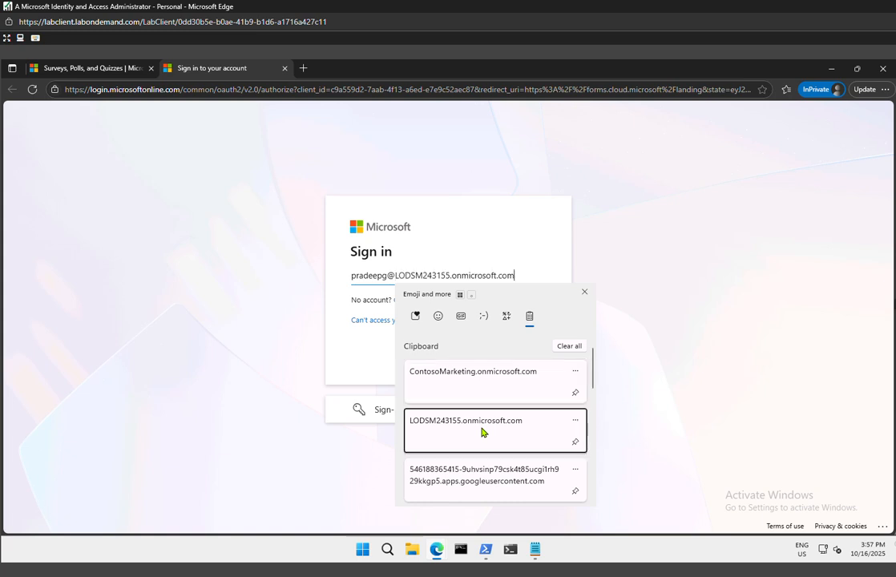
pyautogui.click(517, 349)
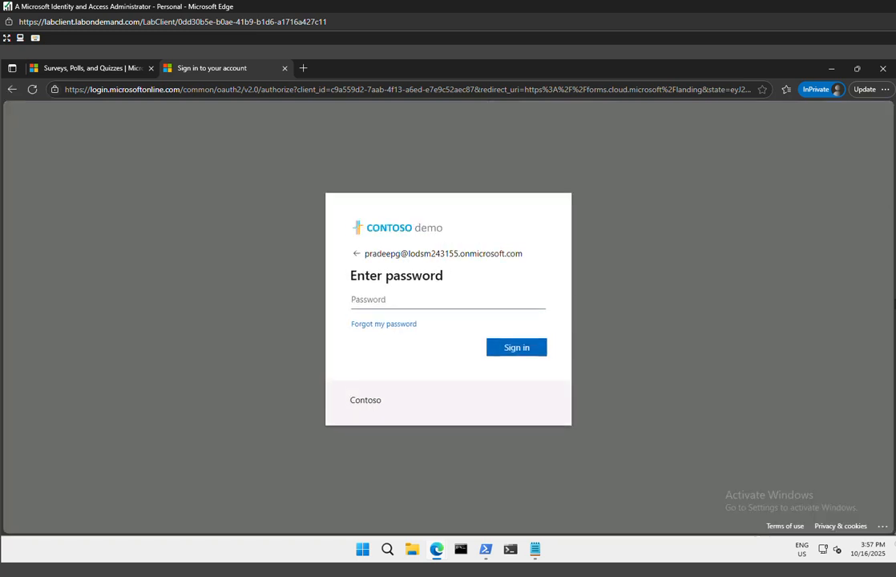
pyautogui.hotkey('ctrl', 'v')
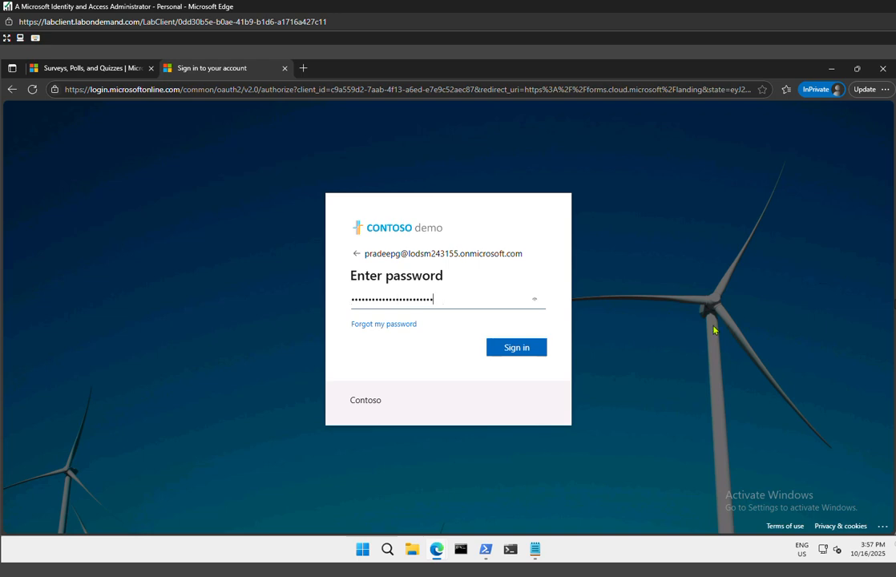
pyautogui.click(516, 348)
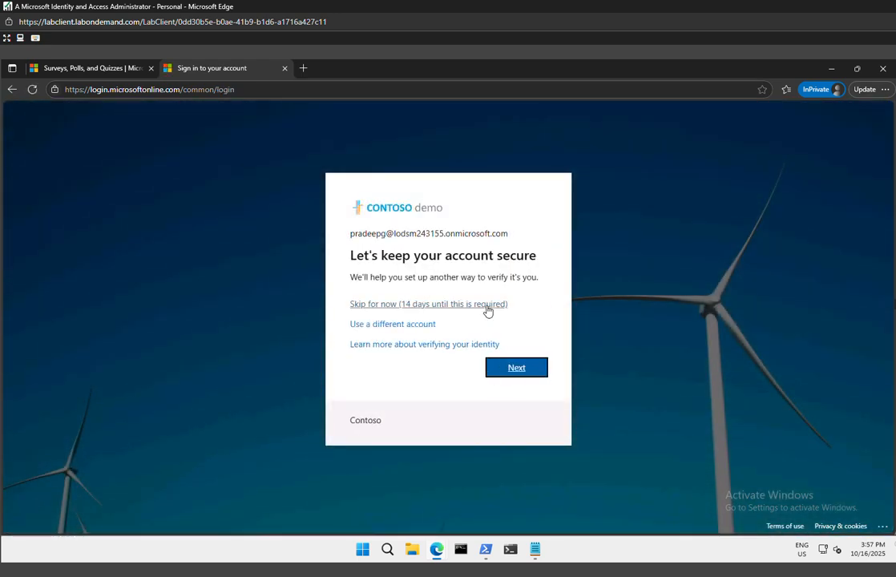
# Skip the additional verification setup for now and decline to stay signed in
pyautogui.click(487, 309)
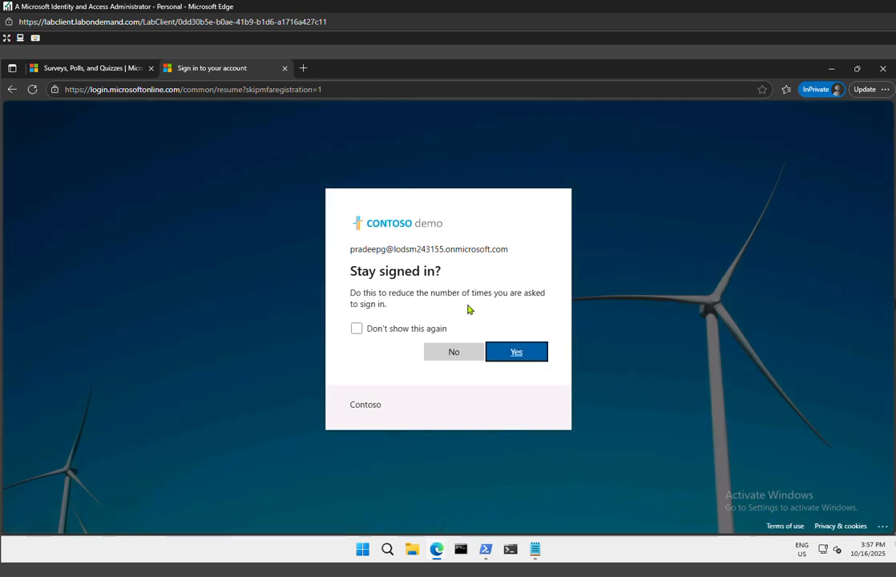
pyautogui.click(416, 329)
pyautogui.click(451, 354)
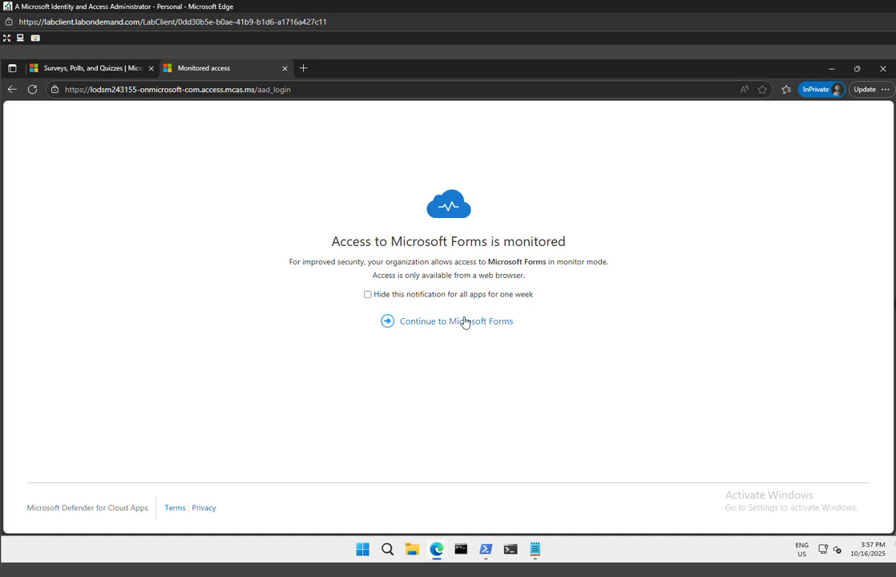
# Continue through the monitored access notice to Microsoft Forms, skipping the verification setup again, and close the InPrivate window
pyautogui.moveTo(330, 240); pyautogui.dragTo(633, 273)
pyautogui.click(441, 327)
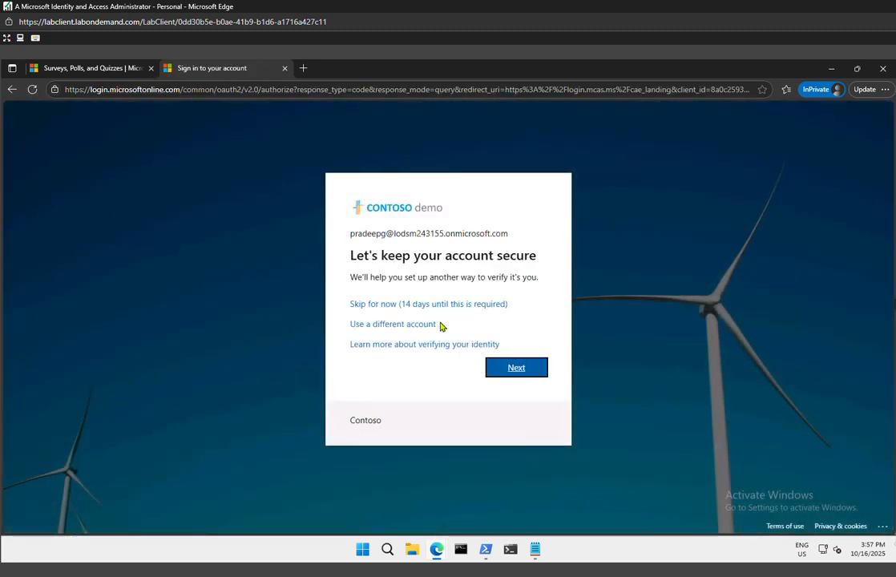
pyautogui.click(443, 306)
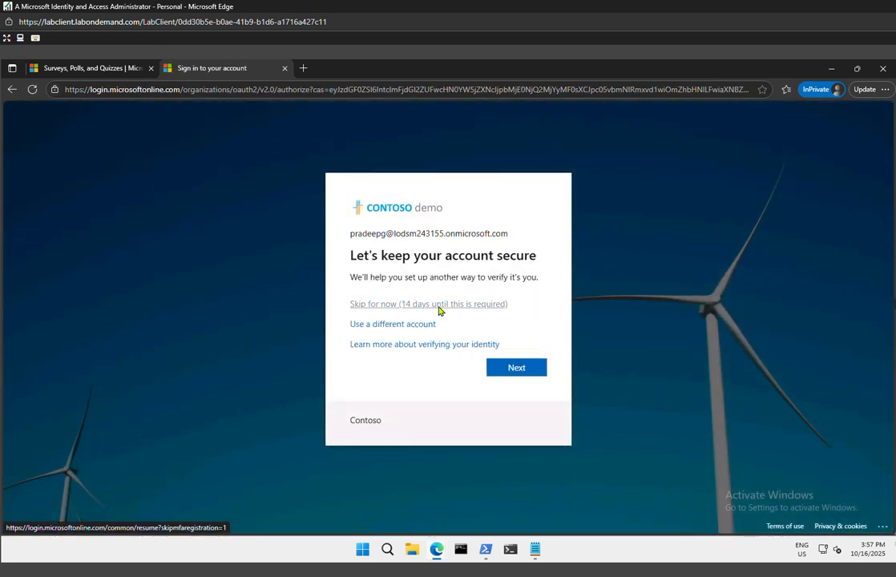
pyautogui.click(444, 311)
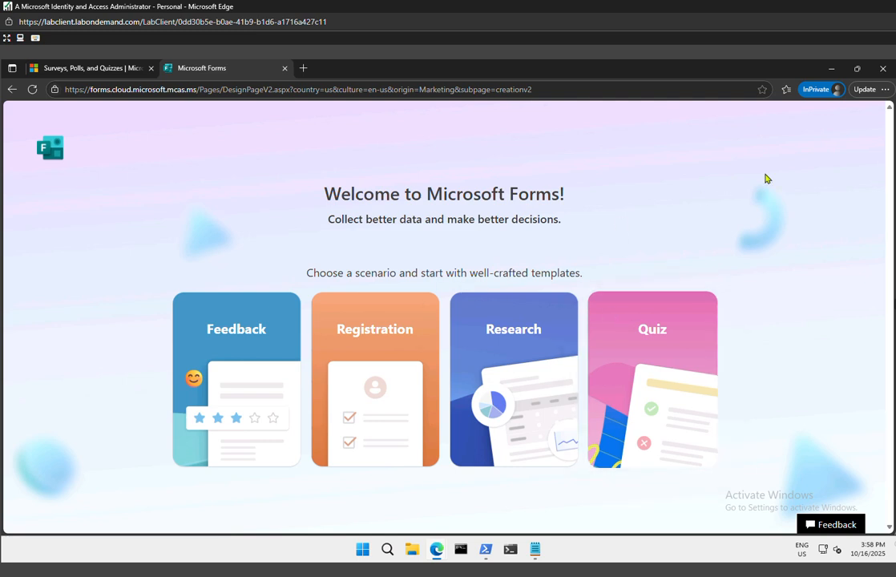
pyautogui.click(882, 69)
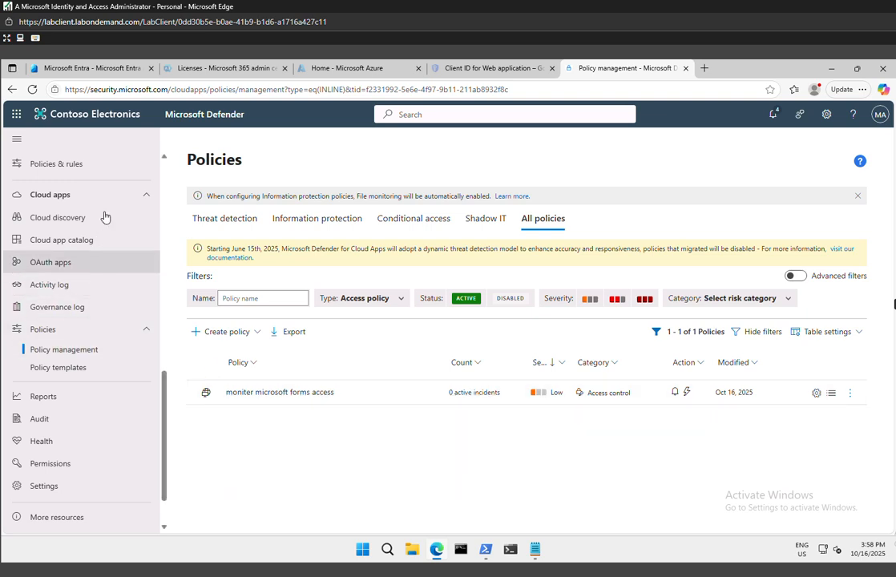
# Filter the Cloud apps activity log to Microsoft Forms and refresh it to check for the test user's logon
pyautogui.click(48, 286)
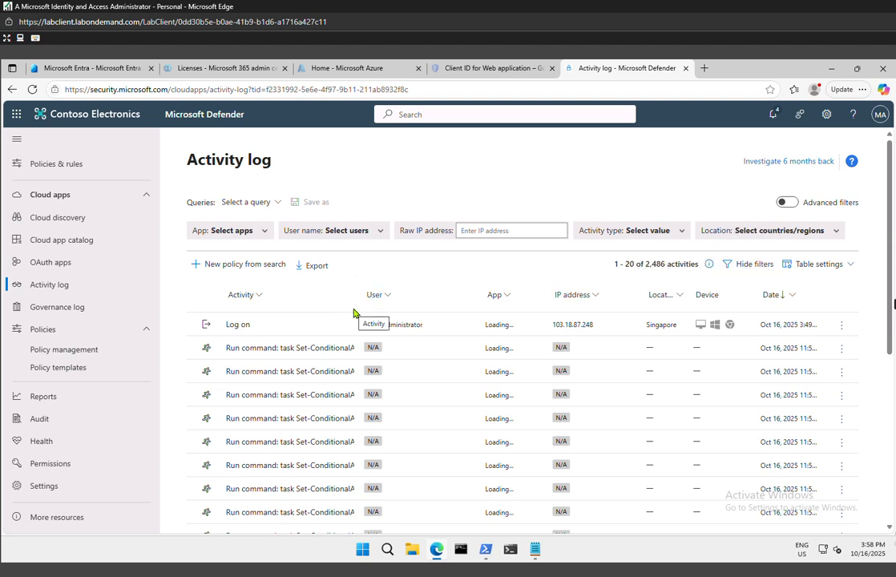
pyautogui.moveTo(701, 267)
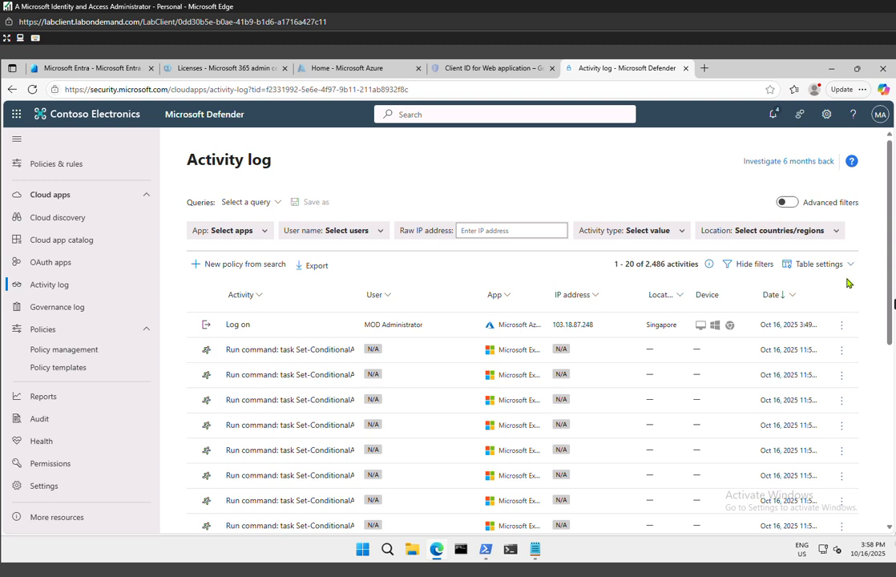
pyautogui.click(746, 265)
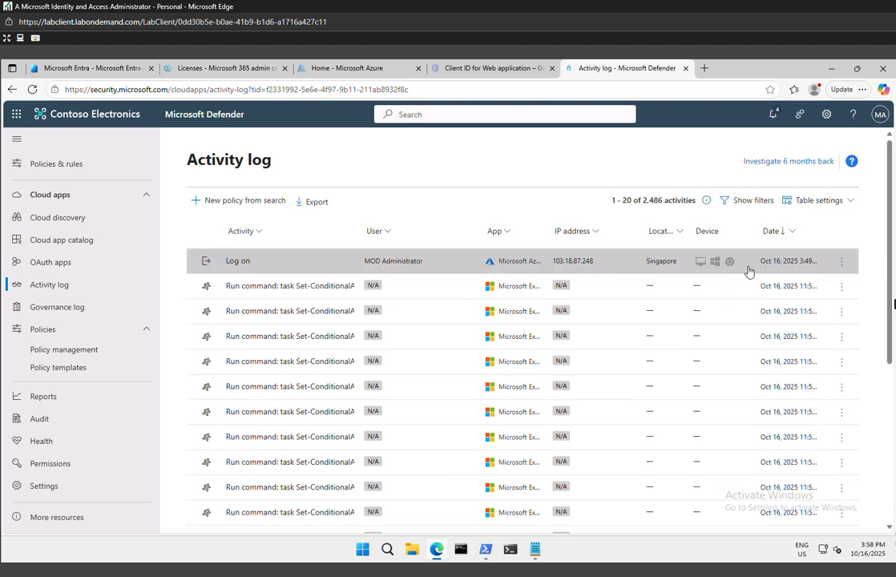
pyautogui.click(753, 201)
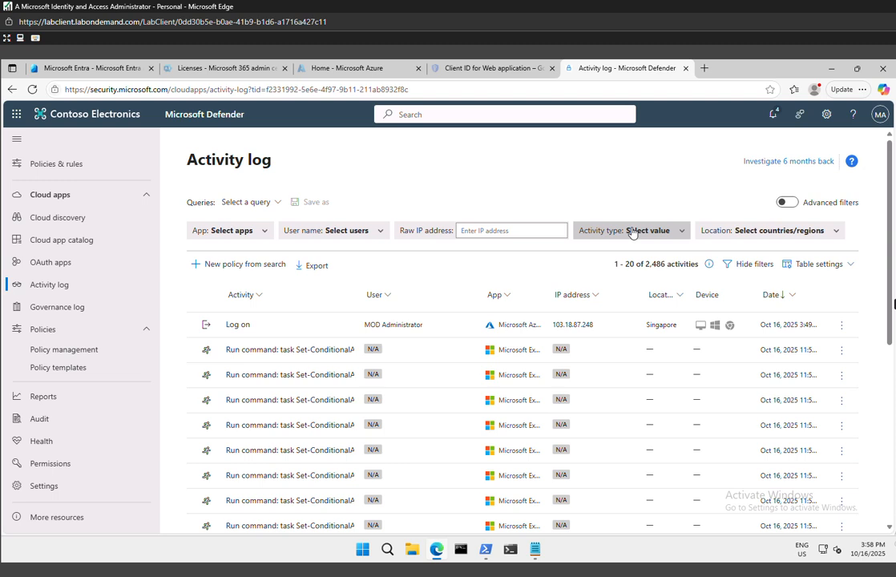
pyautogui.click(234, 233)
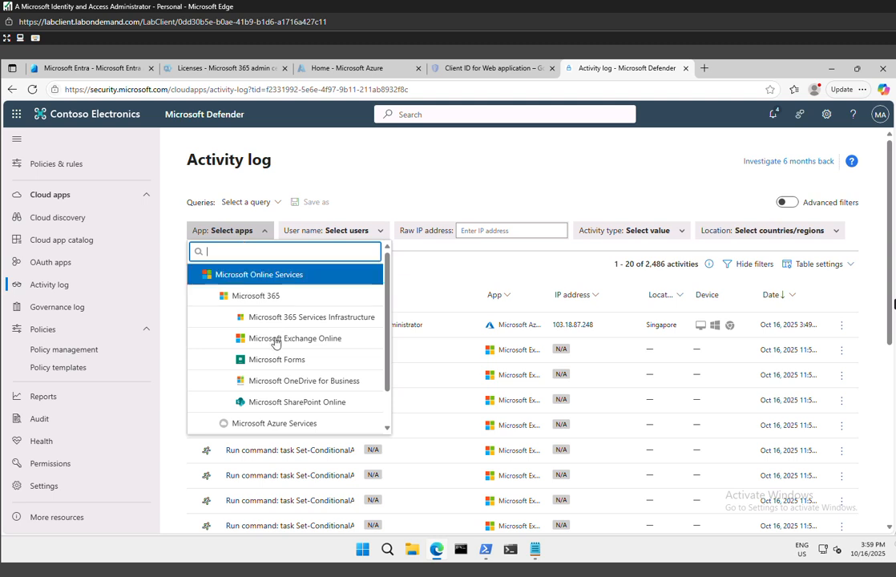
pyautogui.click(270, 365)
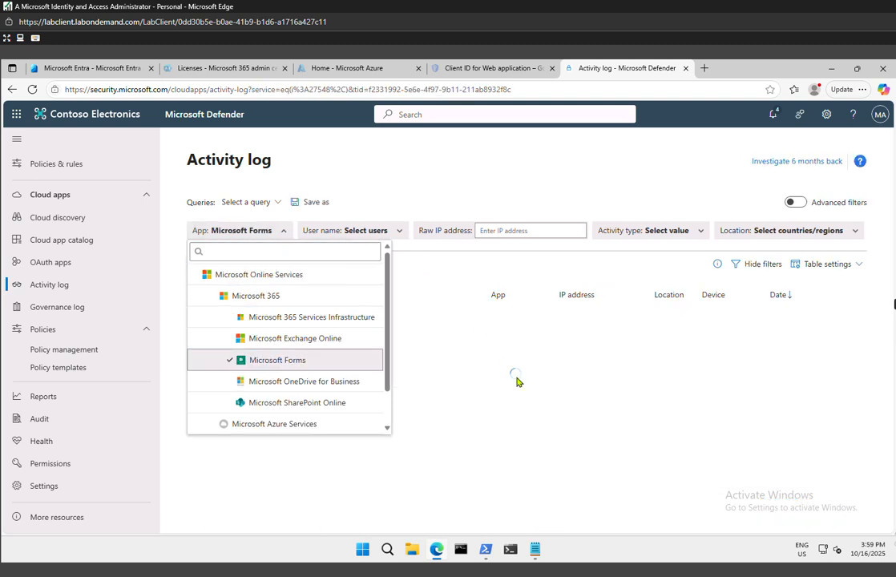
pyautogui.click(513, 376)
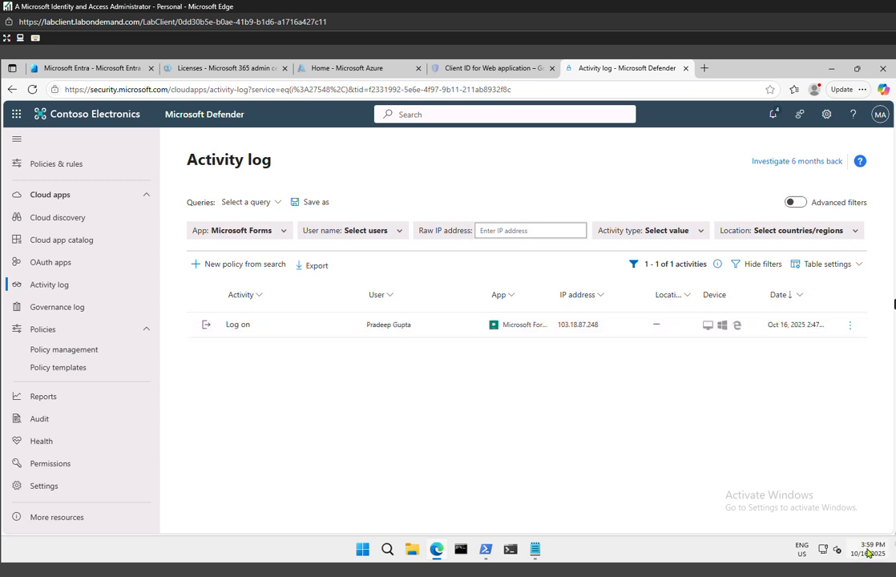
pyautogui.moveTo(872, 553)
pyautogui.click(32, 90)
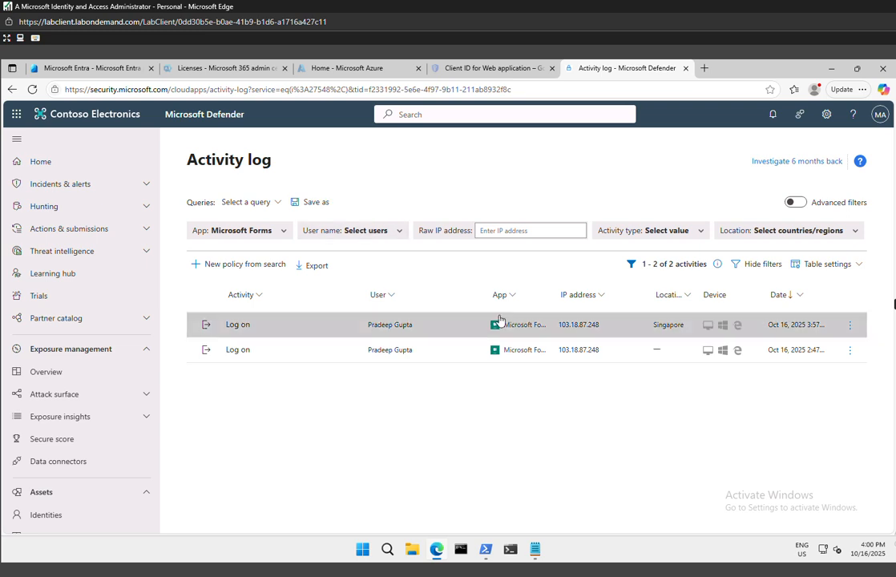
# Switch to the Microsoft Entra admin center and register an application named "demo app" with the default single-tenant account type
pyautogui.click(135, 69)
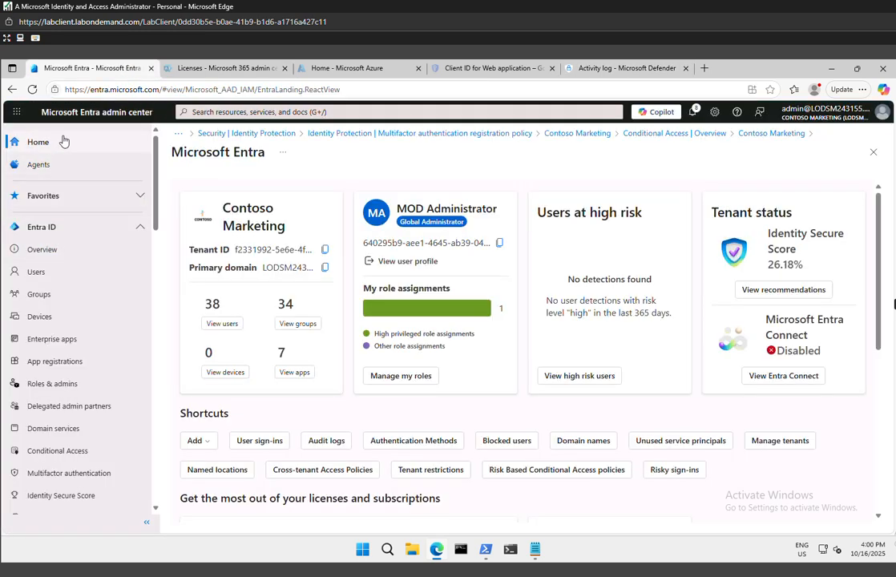
pyautogui.click(36, 142)
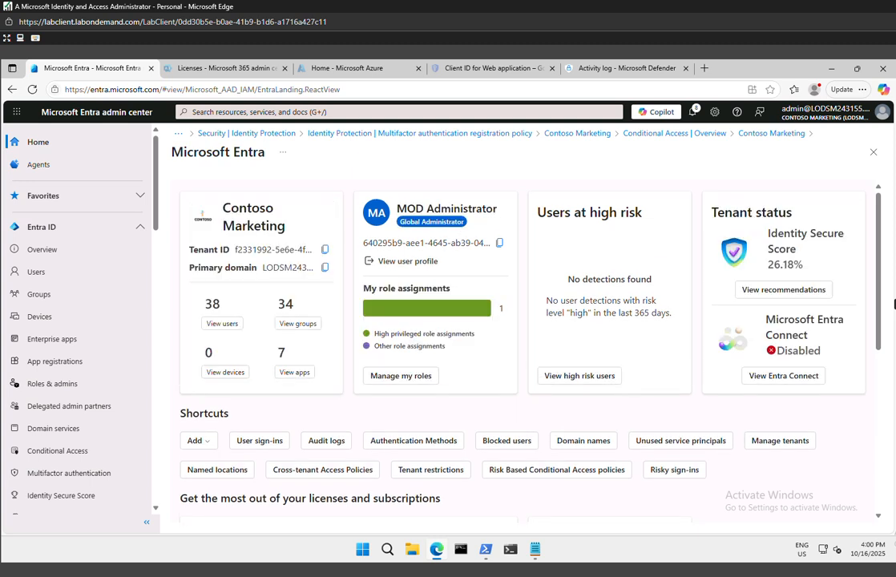
pyautogui.click(54, 361)
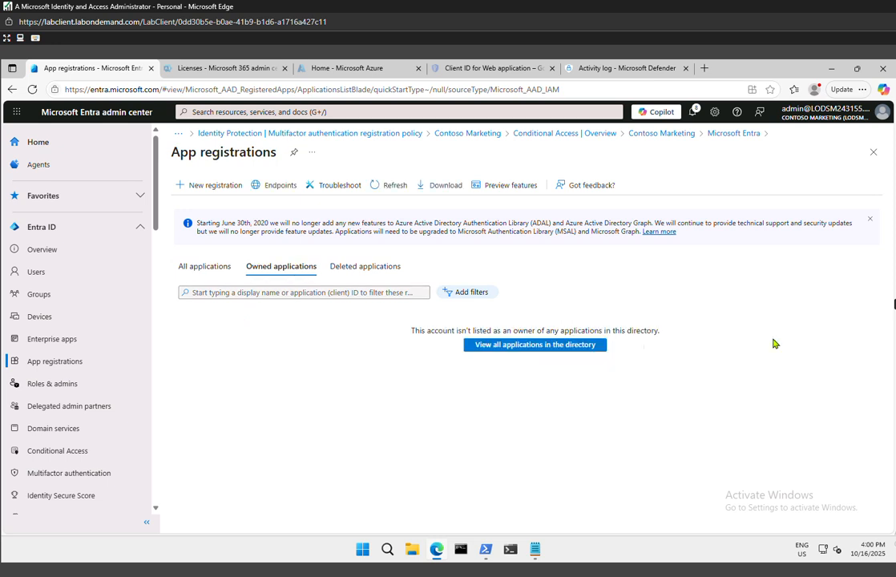
pyautogui.click(207, 186)
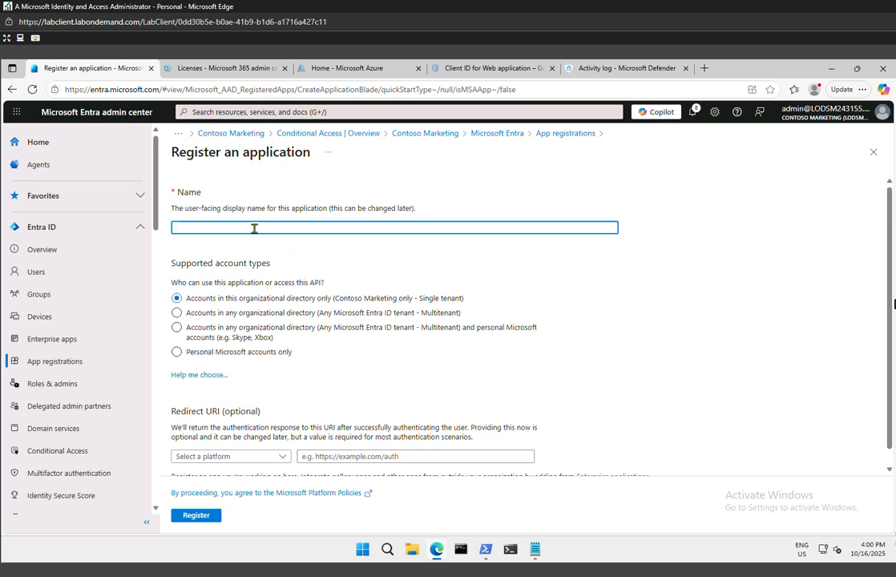
pyautogui.write('mo app')
pyautogui.scroll(-1, 421, 382)
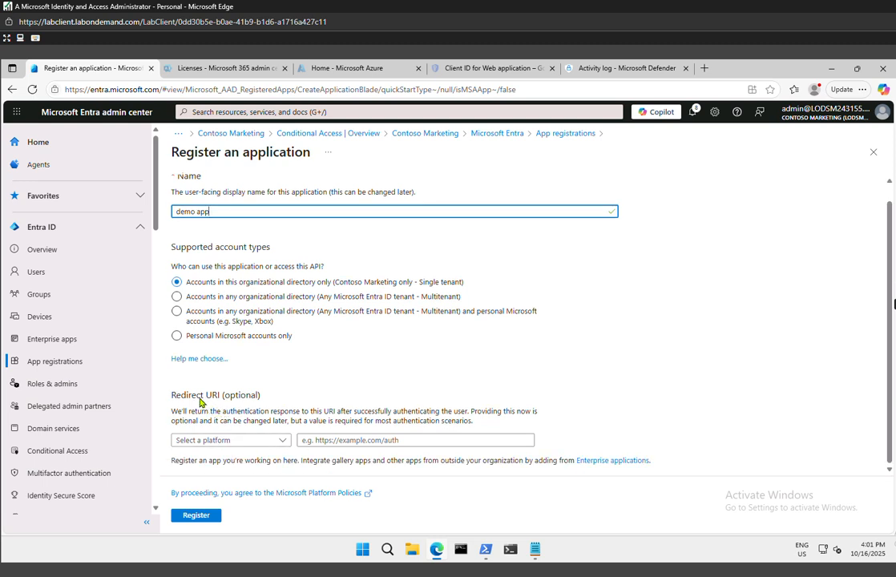
pyautogui.moveTo(168, 348); pyautogui.dragTo(321, 403)
pyautogui.click(322, 403)
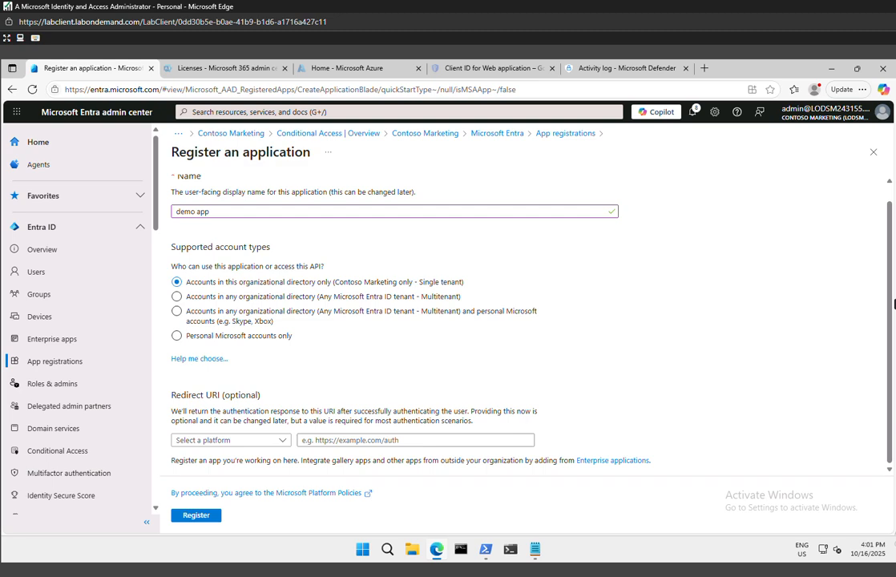
pyautogui.click(197, 515)
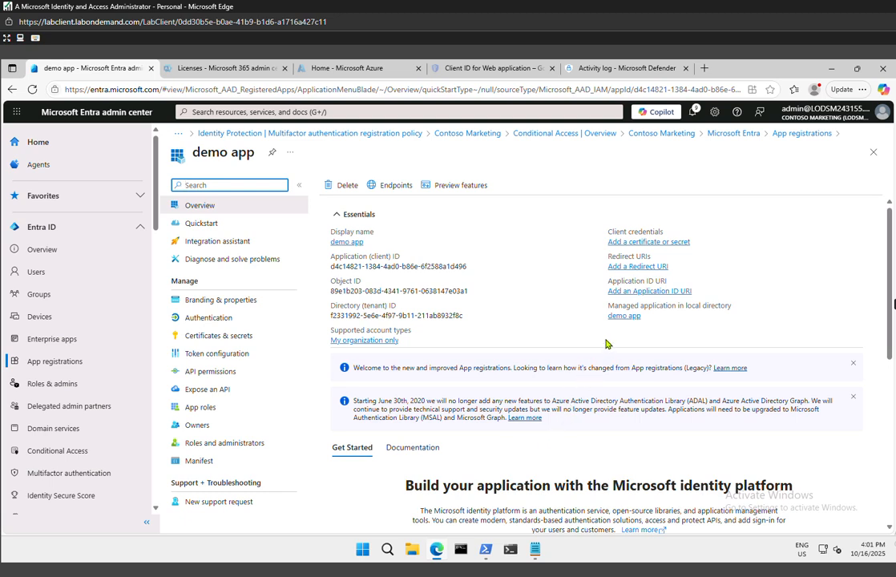
pyautogui.scroll(-4, 570, 354)
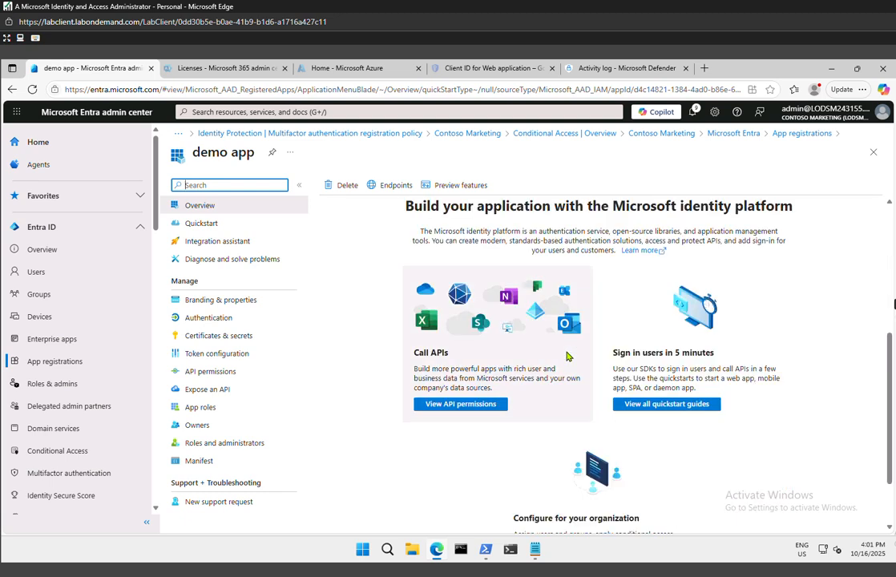
pyautogui.scroll(3, 567, 356)
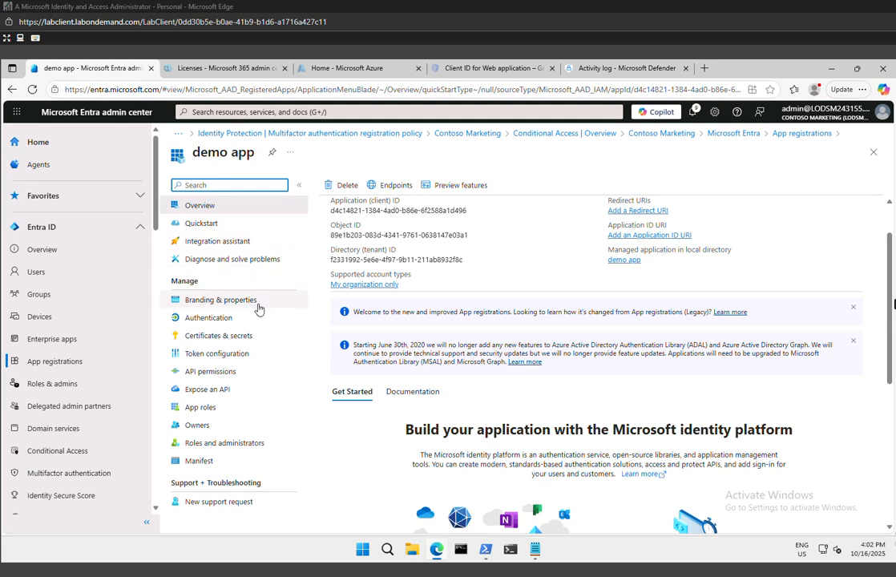
pyautogui.click(216, 320)
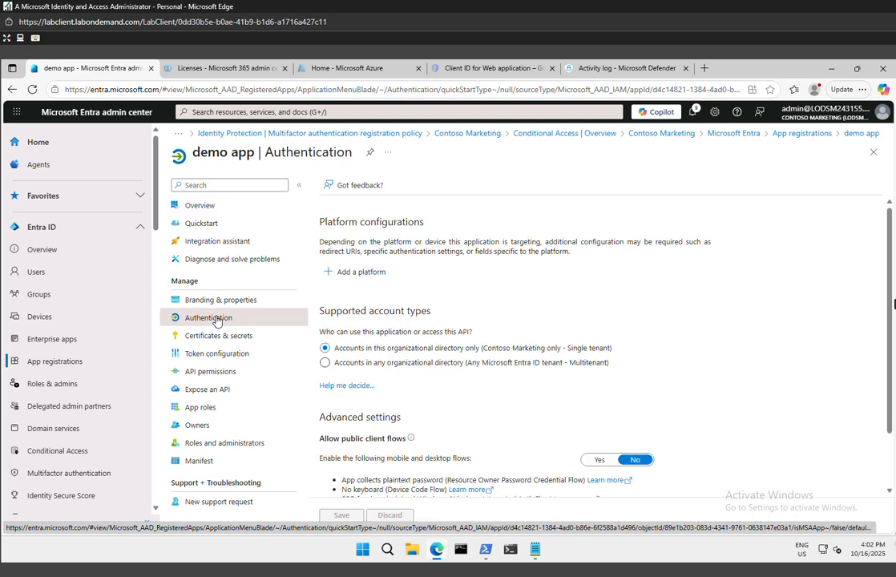
pyautogui.click(348, 272)
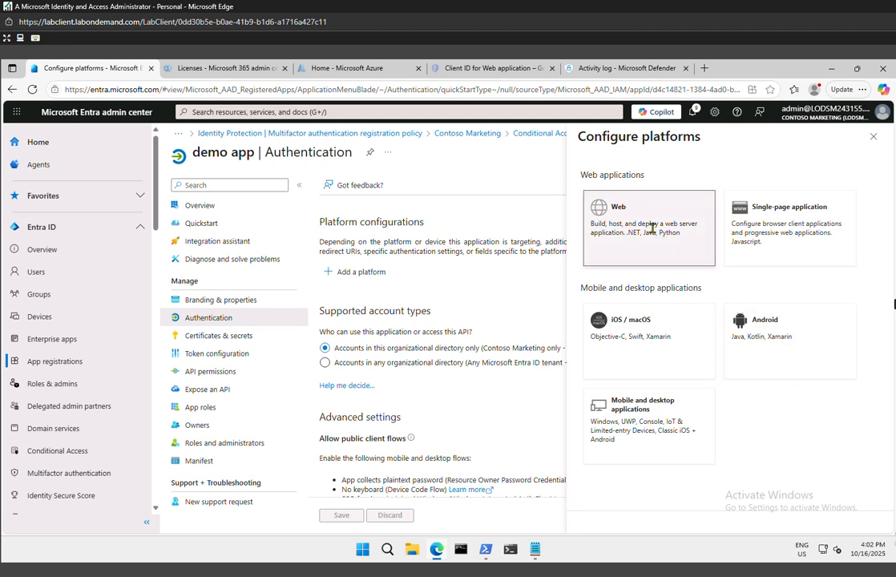
pyautogui.click(621, 207)
pyautogui.click(637, 260)
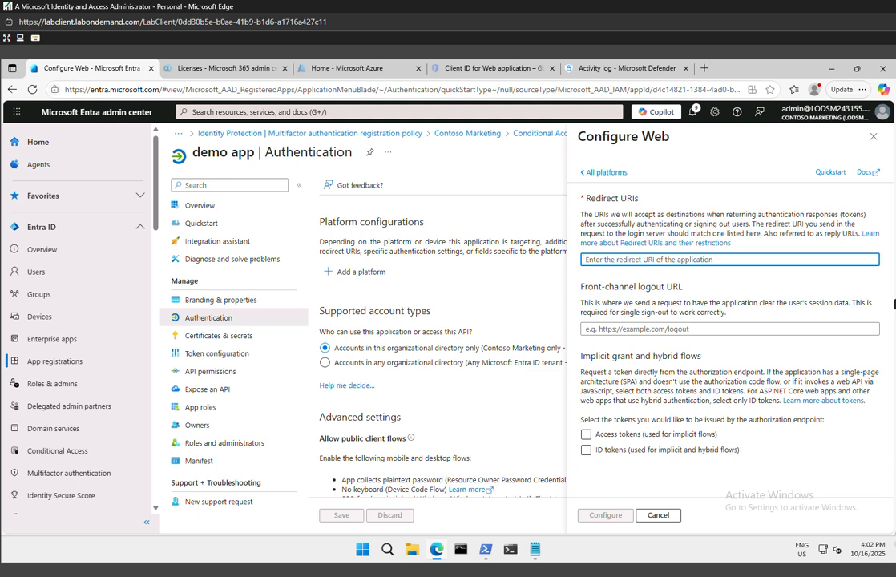
pyautogui.write('https://localhost')
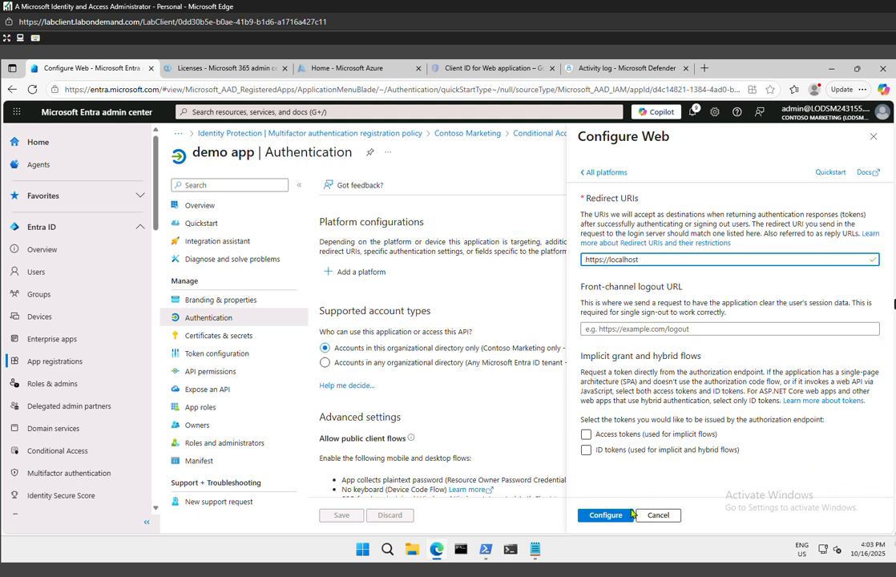
pyautogui.click(607, 516)
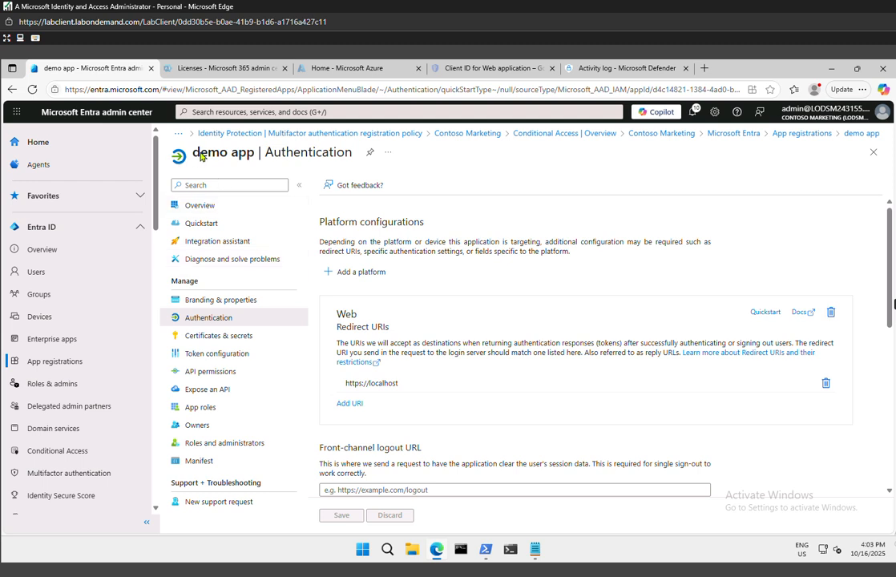
# Create a client secret described as "sc300 lab secret" with a 90-day (3 months) expiry, and copy its value and secret ID
pyautogui.click(217, 337)
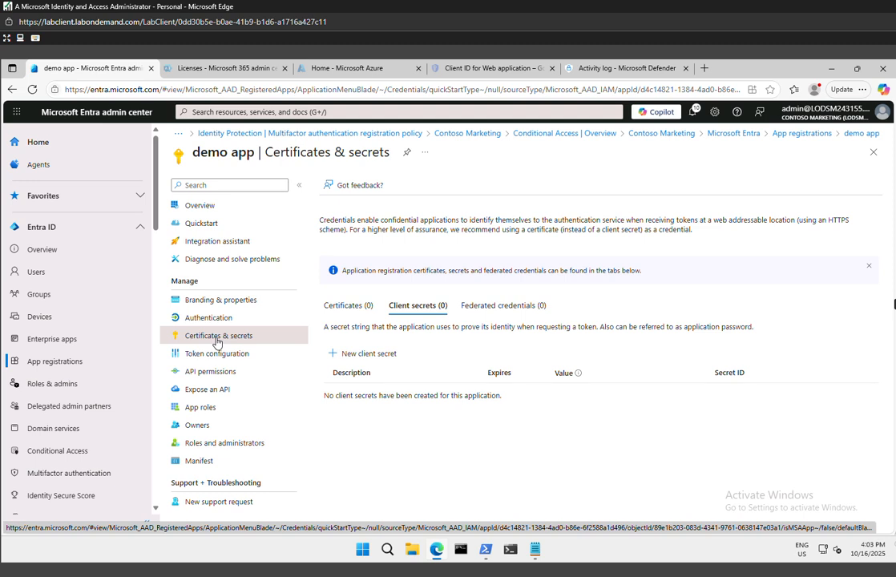
pyautogui.click(358, 354)
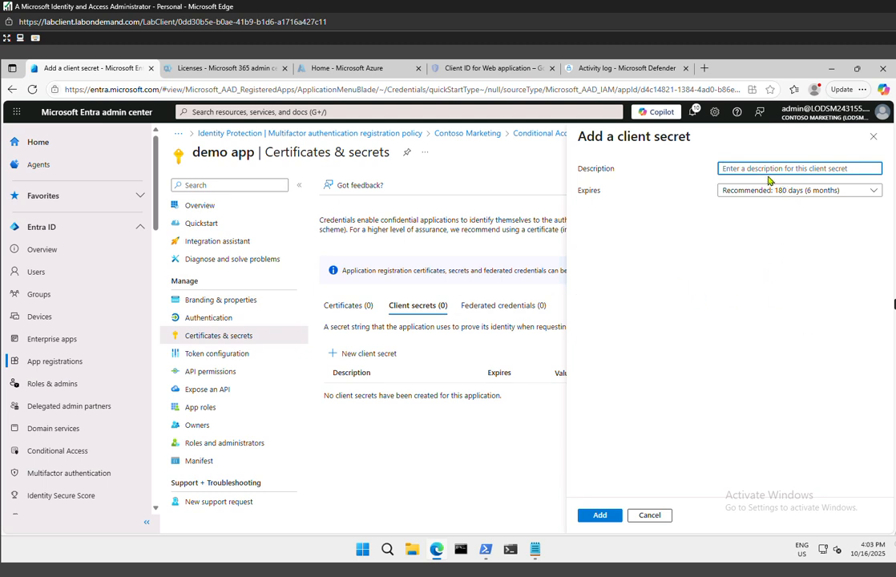
pyautogui.write('sc')
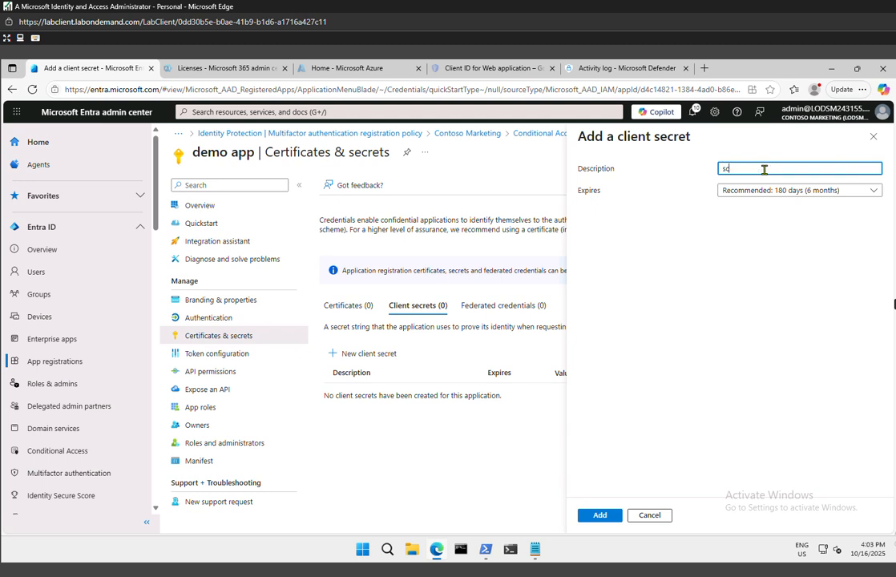
pyautogui.write('300 lab secret')
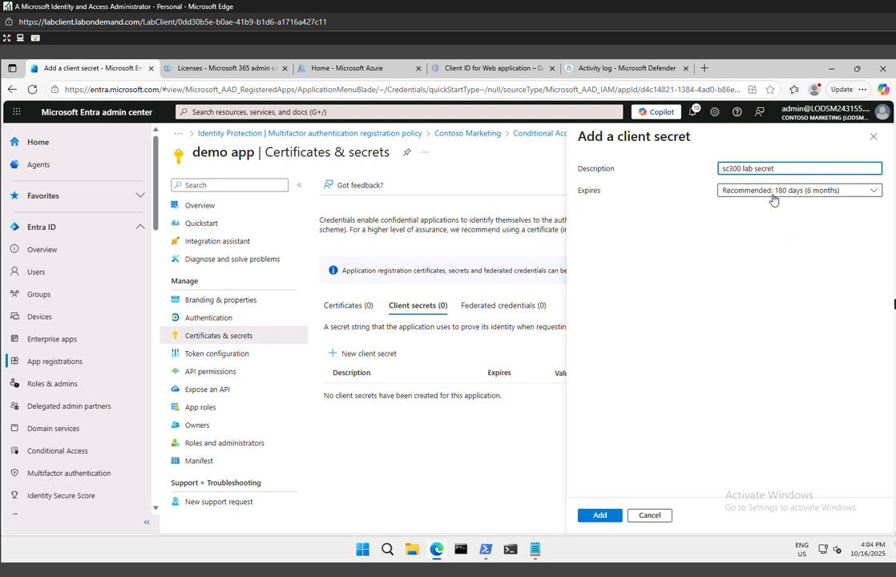
pyautogui.click(774, 200)
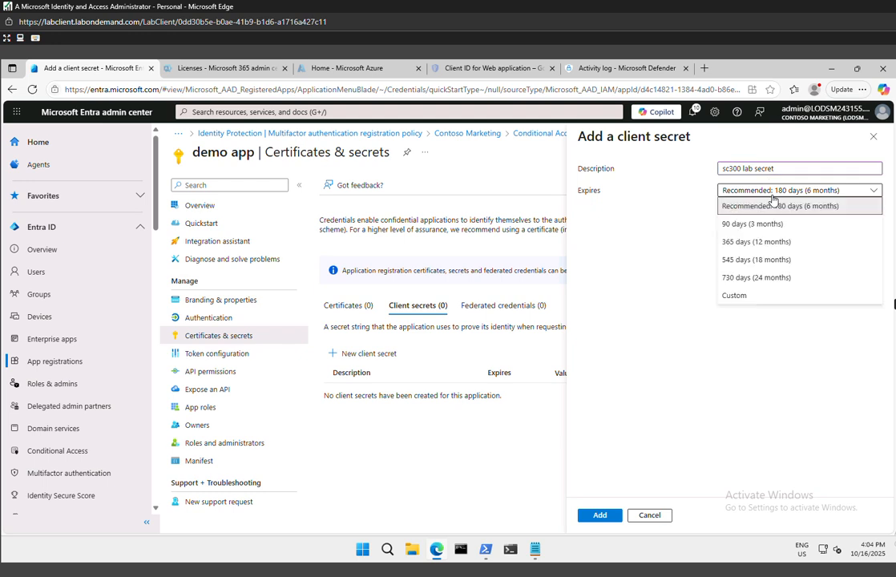
pyautogui.click(758, 281)
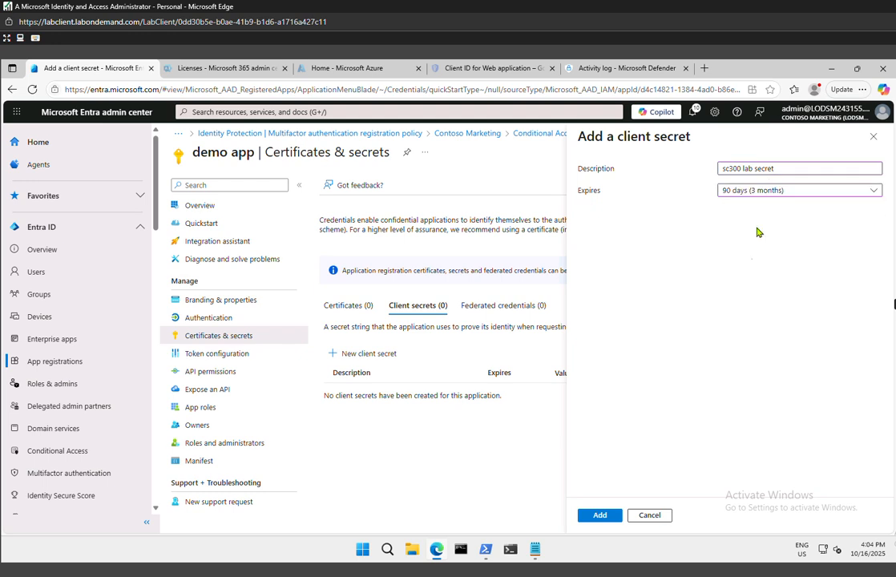
pyautogui.click(599, 515)
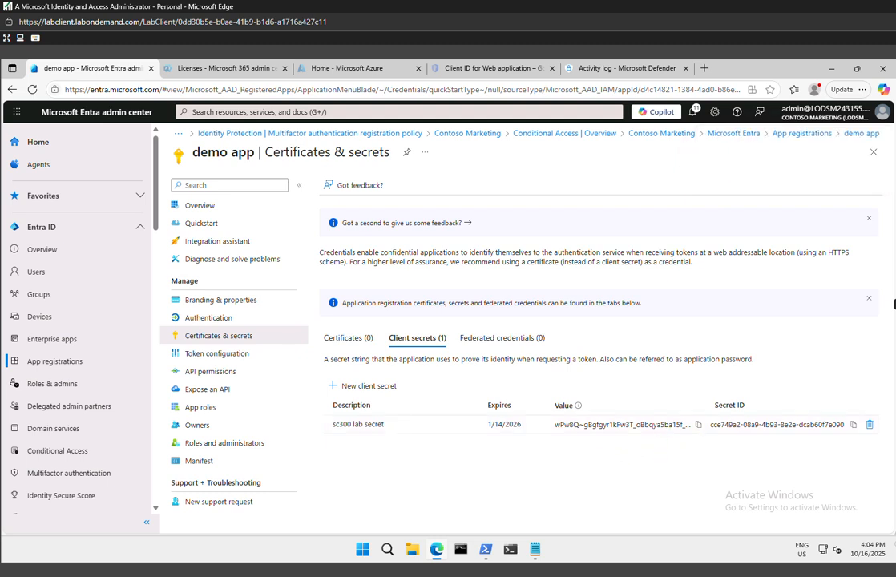
pyautogui.click(698, 428)
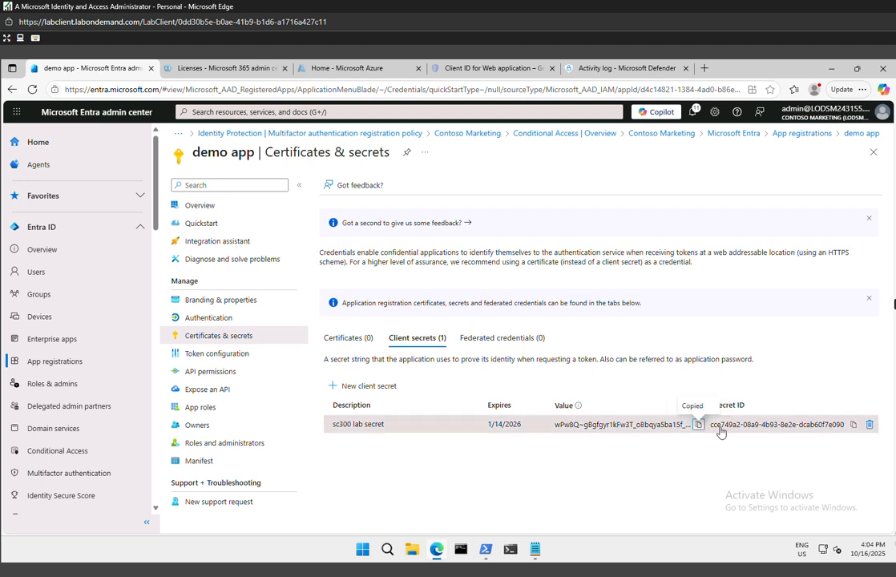
pyautogui.click(857, 428)
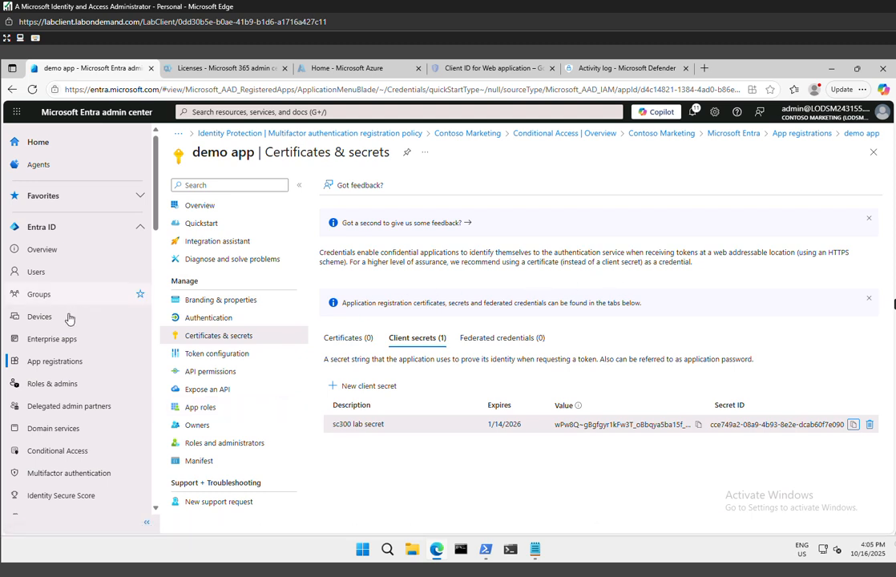
# Reopen demo app from the list of all app registrations and go to its Expose an API settings
pyautogui.click(49, 370)
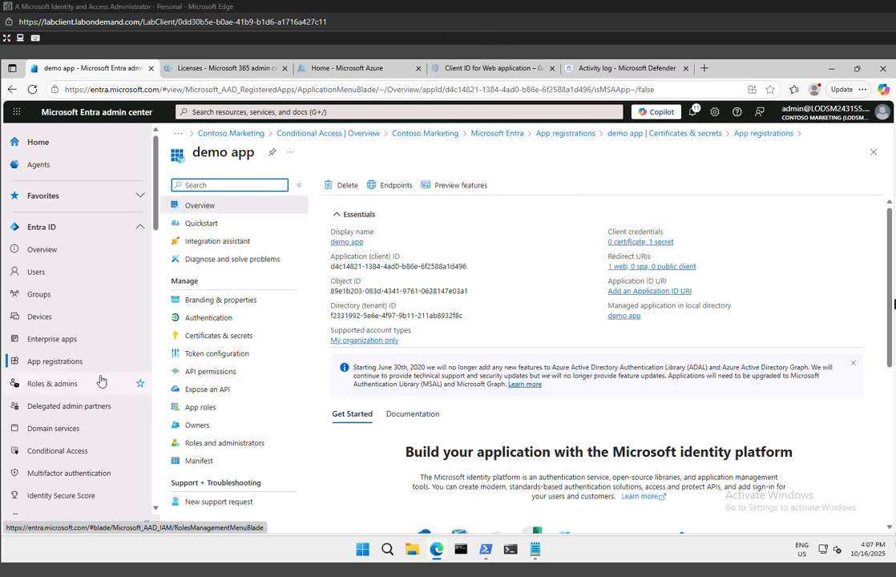
pyautogui.click(54, 362)
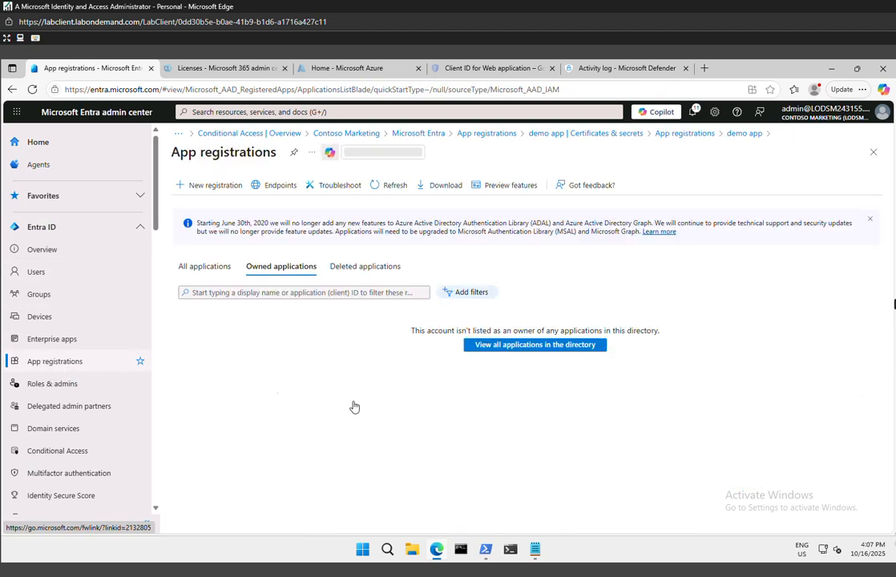
pyautogui.click(221, 275)
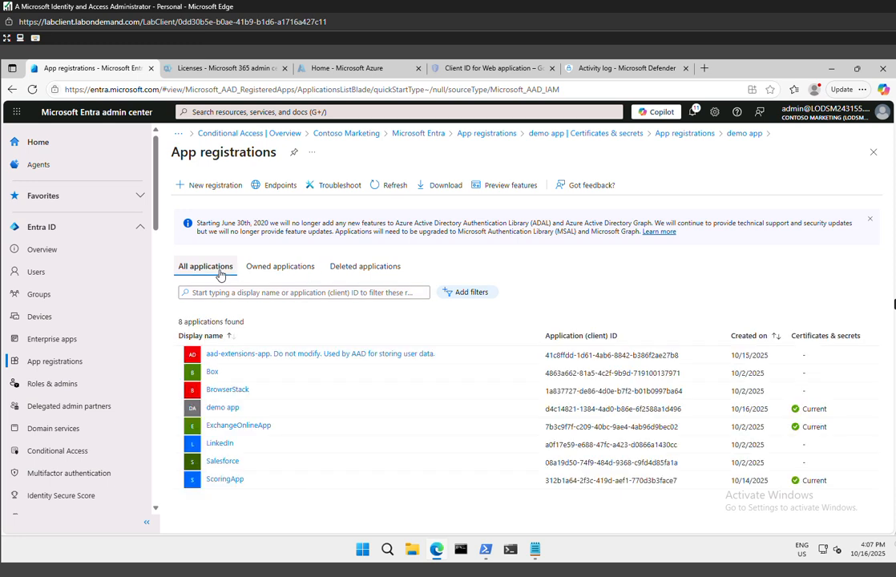
pyautogui.click(217, 408)
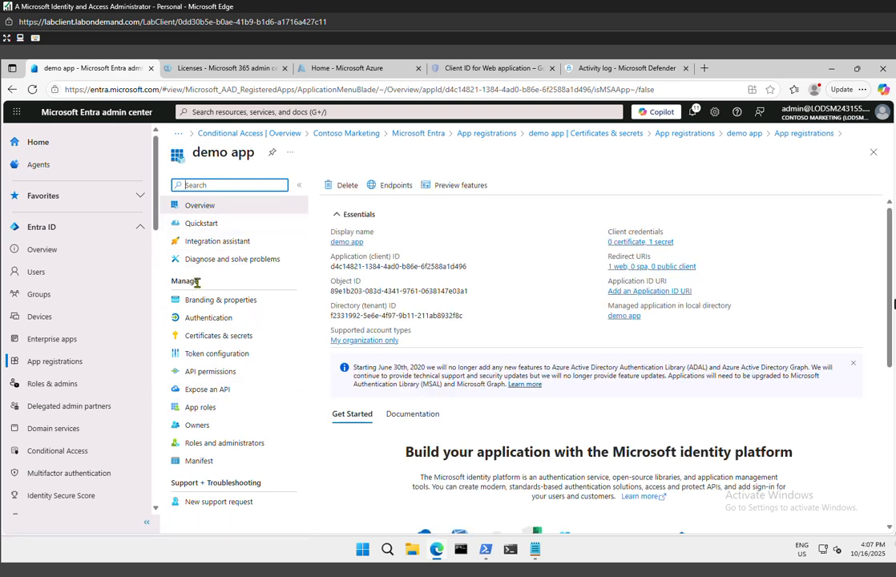
pyautogui.click(210, 390)
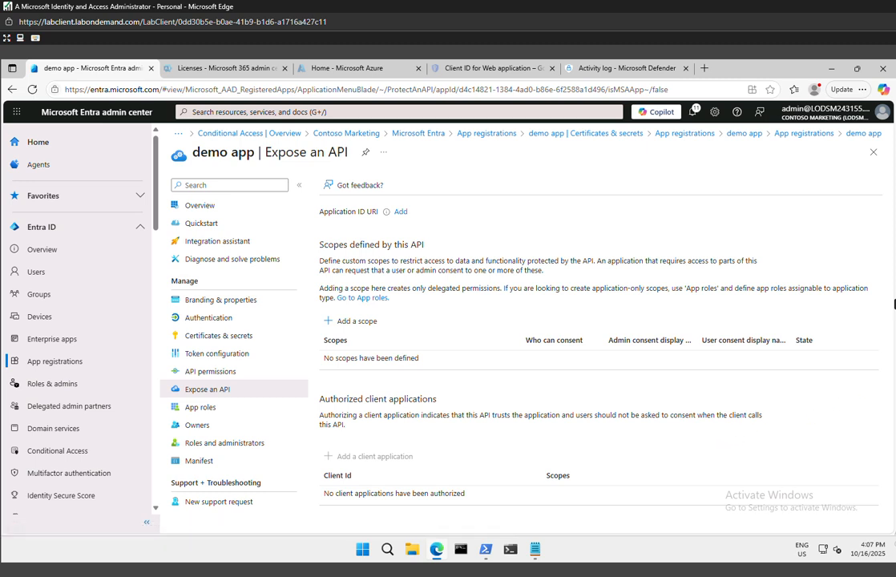
# Try to set the Application ID URI to api://DemoAppAPI while adding a scope, and cancel the scope
pyautogui.click(345, 324)
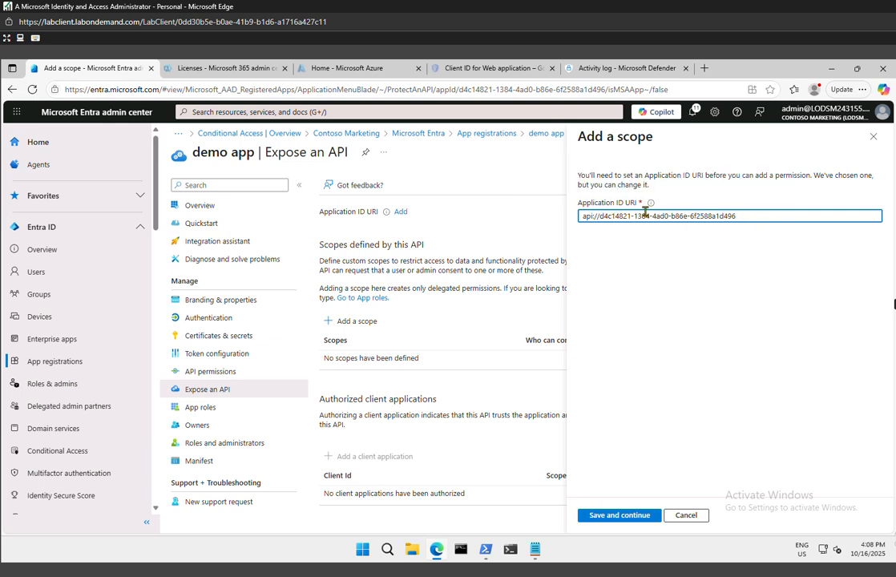
pyautogui.moveTo(651, 205)
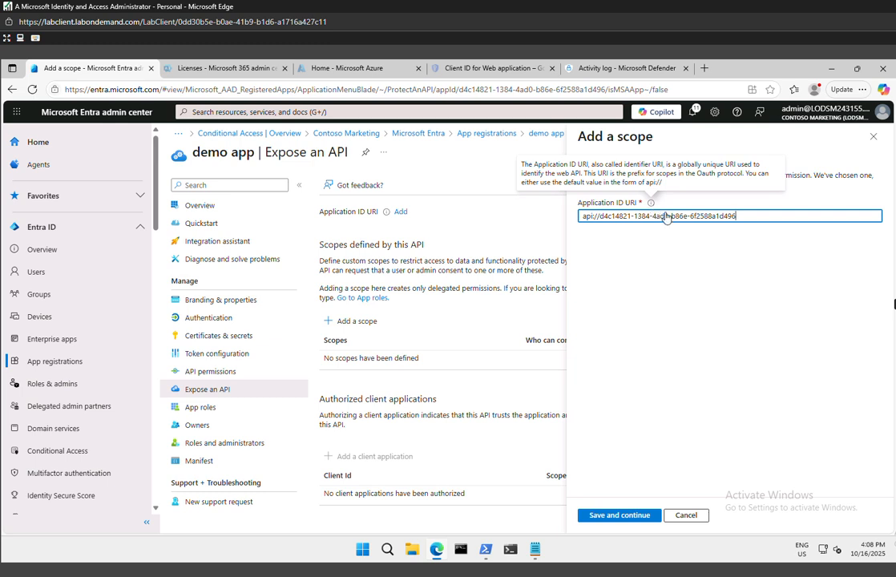
pyautogui.moveTo(737, 215); pyautogui.dragTo(536, 216)
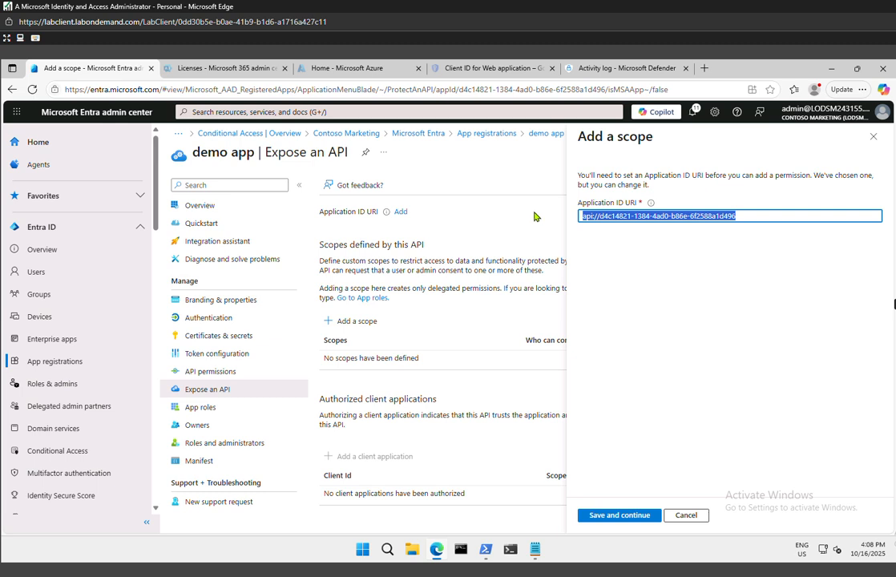
pyautogui.click(774, 230)
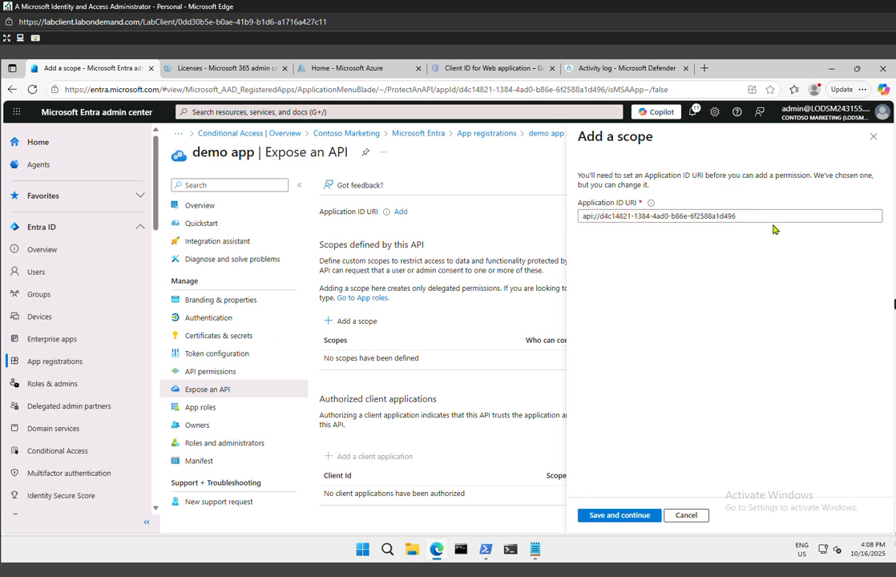
pyautogui.moveTo(737, 216); pyautogui.dragTo(605, 218)
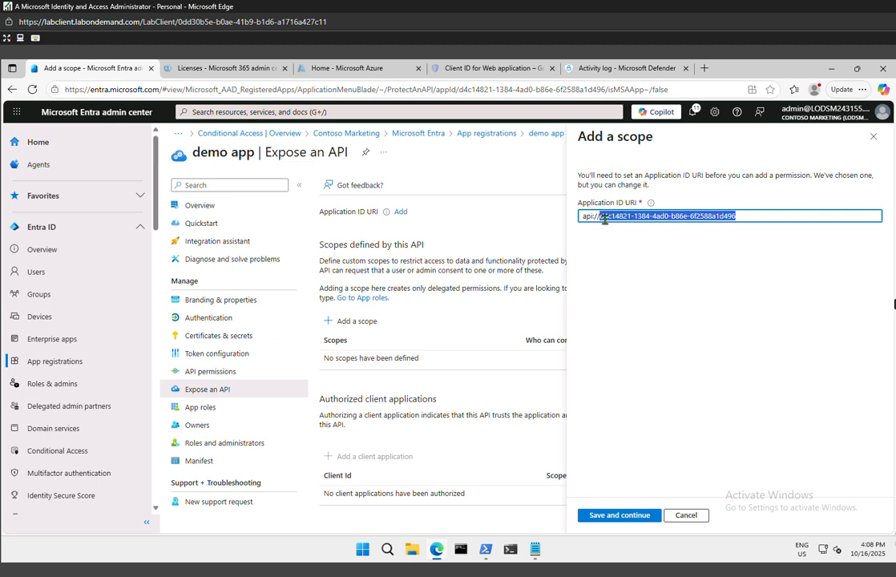
pyautogui.press('BackSpace')
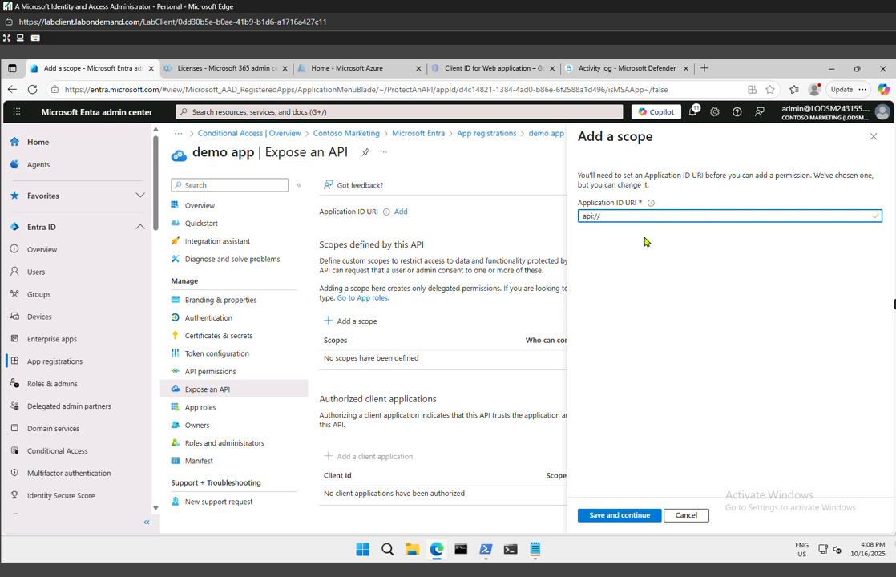
pyautogui.write('DemoAppAPI')
pyautogui.click(640, 515)
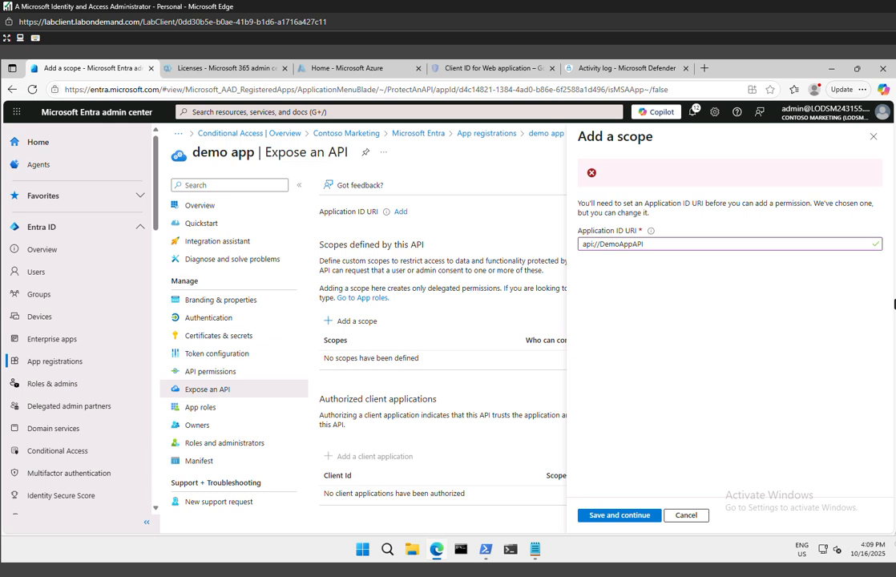
pyautogui.click(686, 515)
# Start a new scope using the suggested default Application ID URI and name the scope Employee.Read.All
pyautogui.click(355, 320)
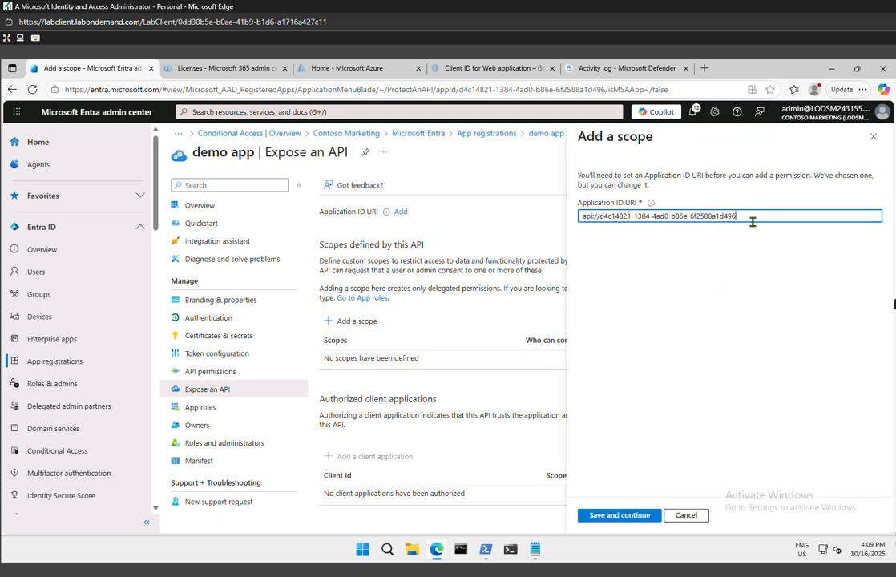
pyautogui.click(641, 515)
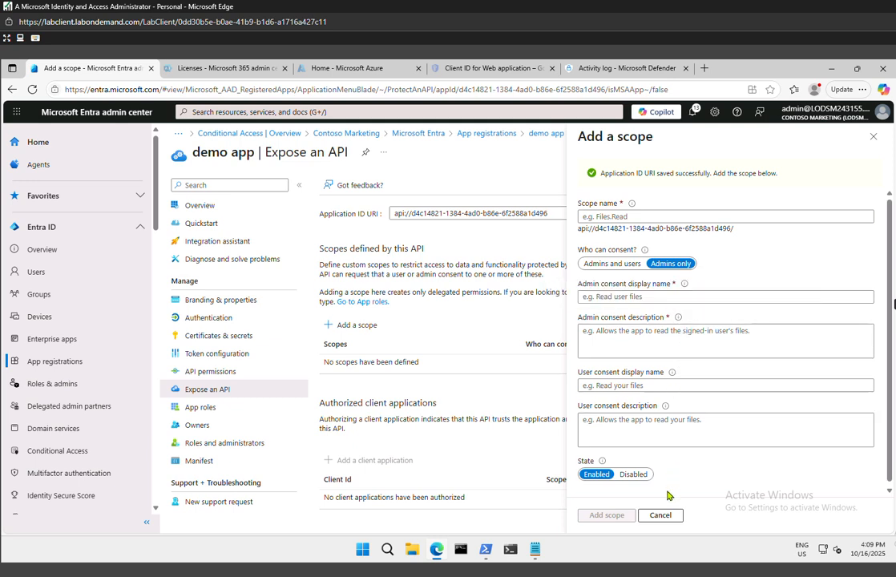
pyautogui.click(654, 215)
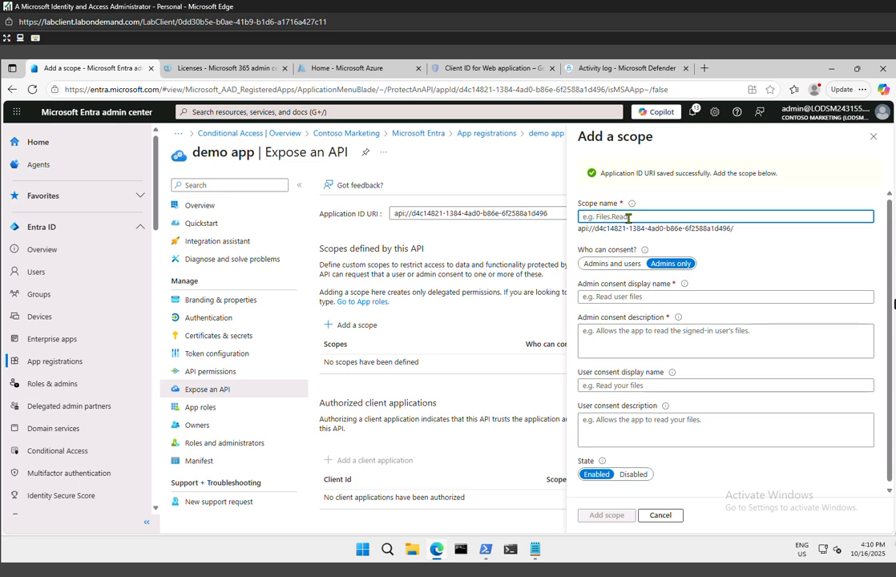
pyautogui.write('E')
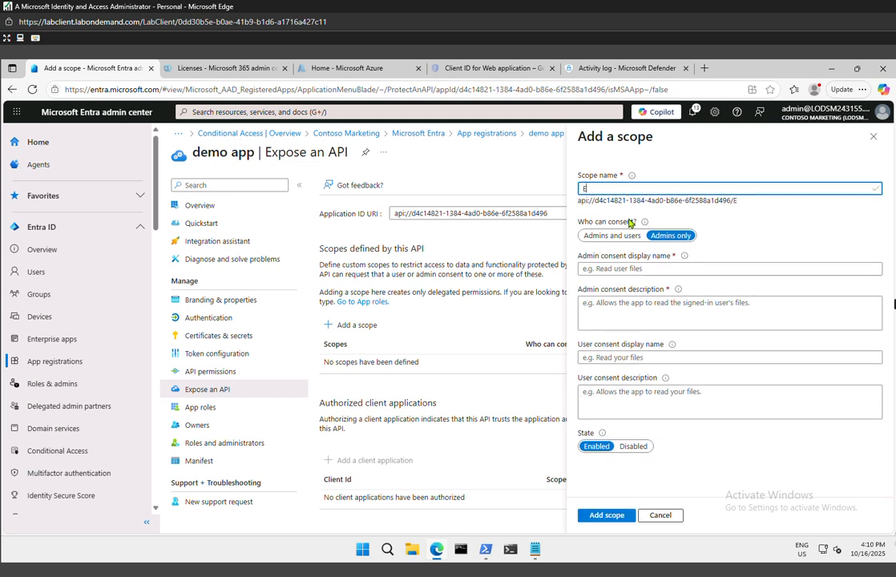
pyautogui.write('mployee.Read')
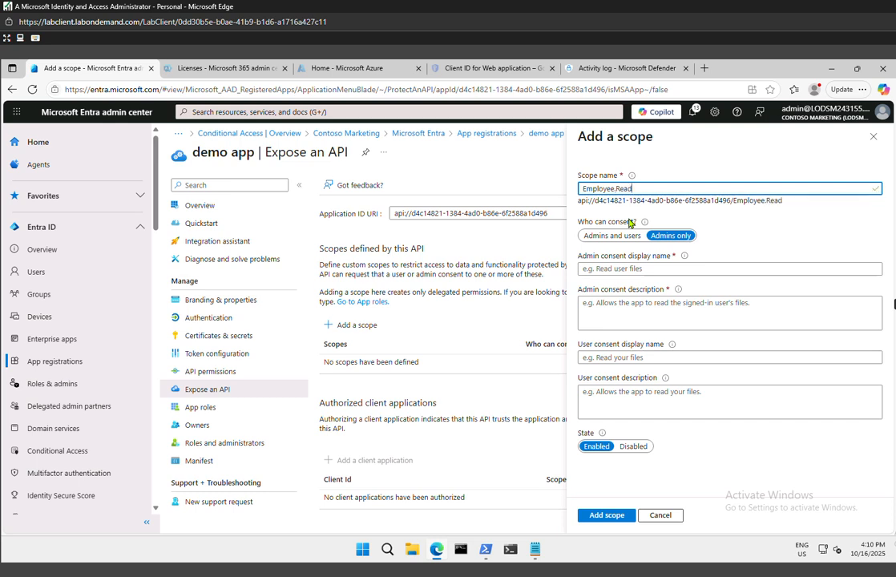
pyautogui.write('.All')
pyautogui.click(607, 515)
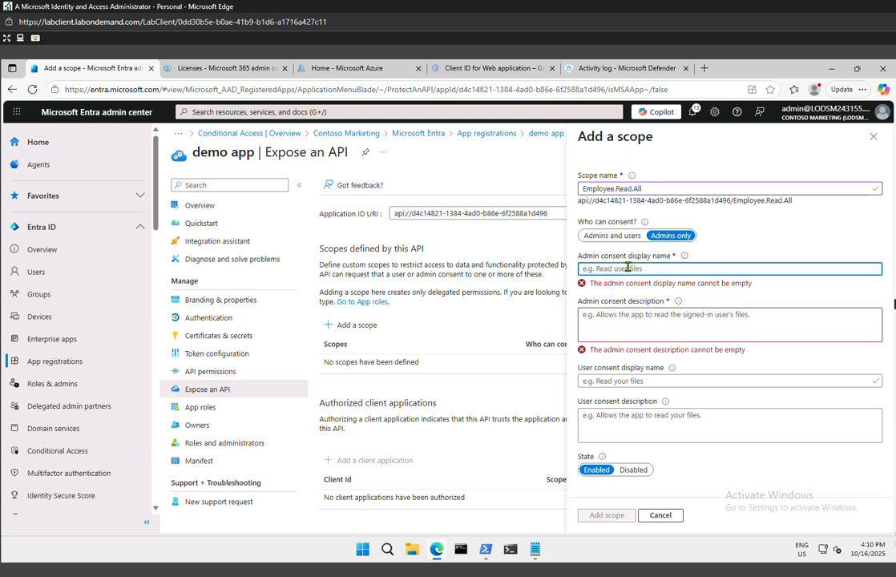
# Set the scope's admin consent display name to "Admins and users"
pyautogui.write('Ad')
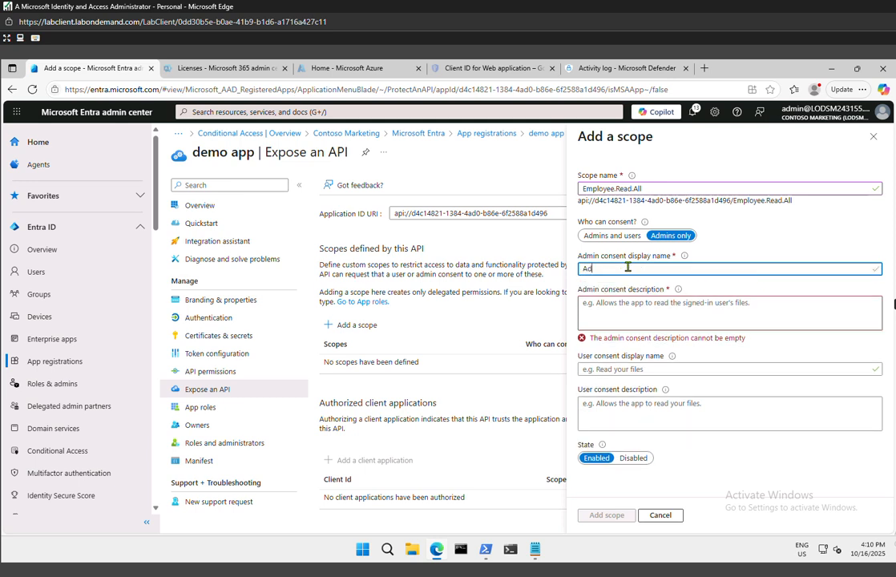
pyautogui.write('mins and users')
# Allow admins and users to consent, and change the admin consent display name to "read-only access to employee records"
pyautogui.click(607, 236)
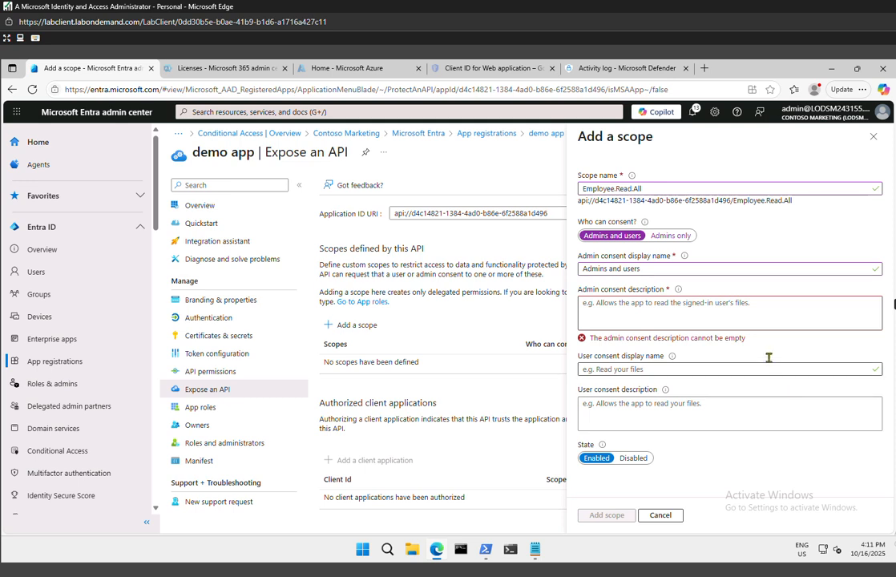
pyautogui.moveTo(668, 267); pyautogui.dragTo(549, 264)
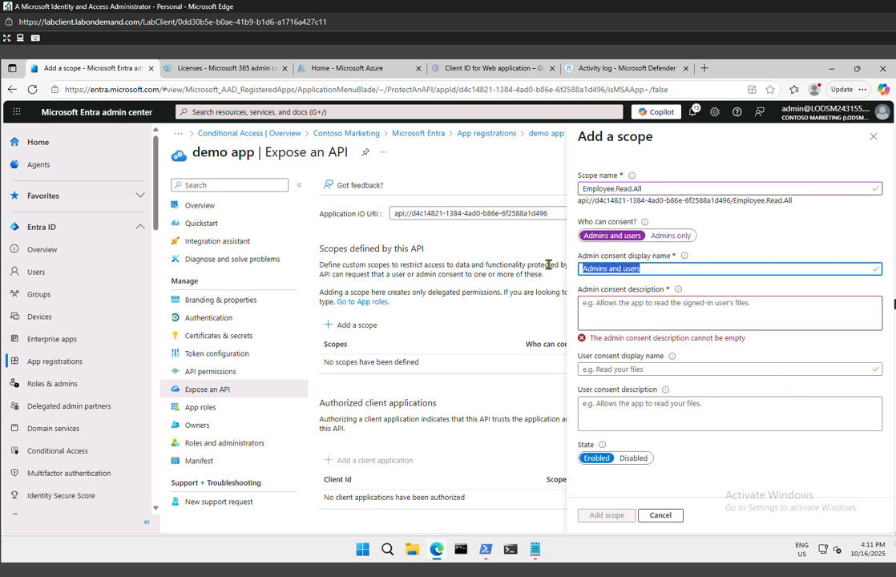
pyautogui.press('BackSpace')
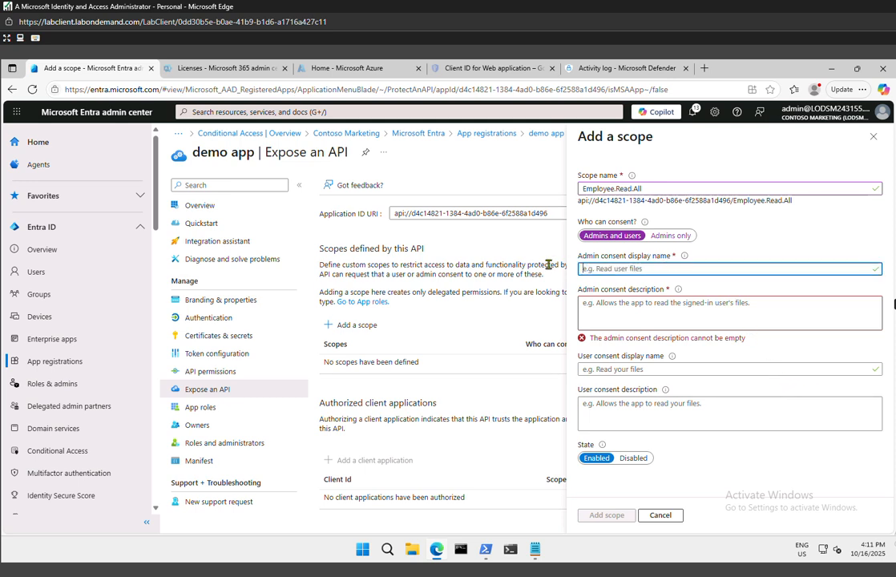
pyautogui.write('read')
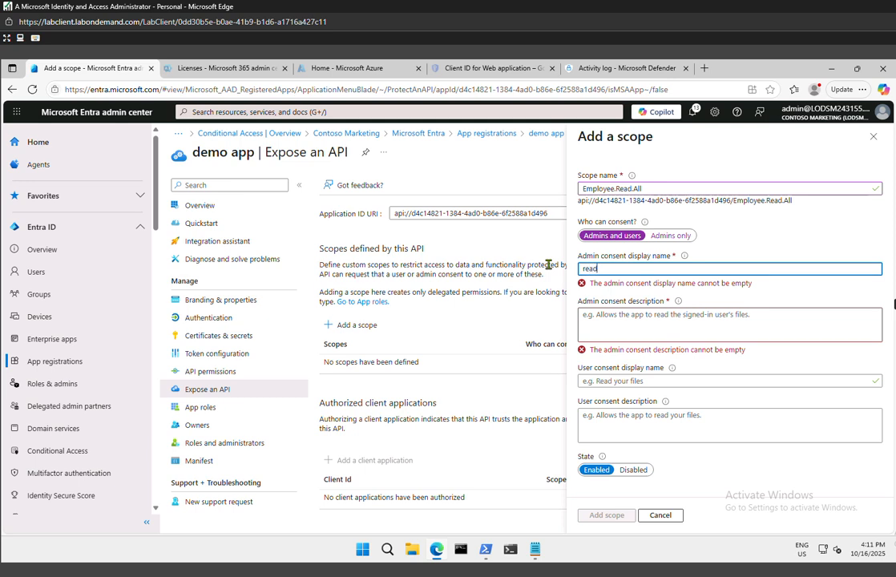
pyautogui.write('-on')
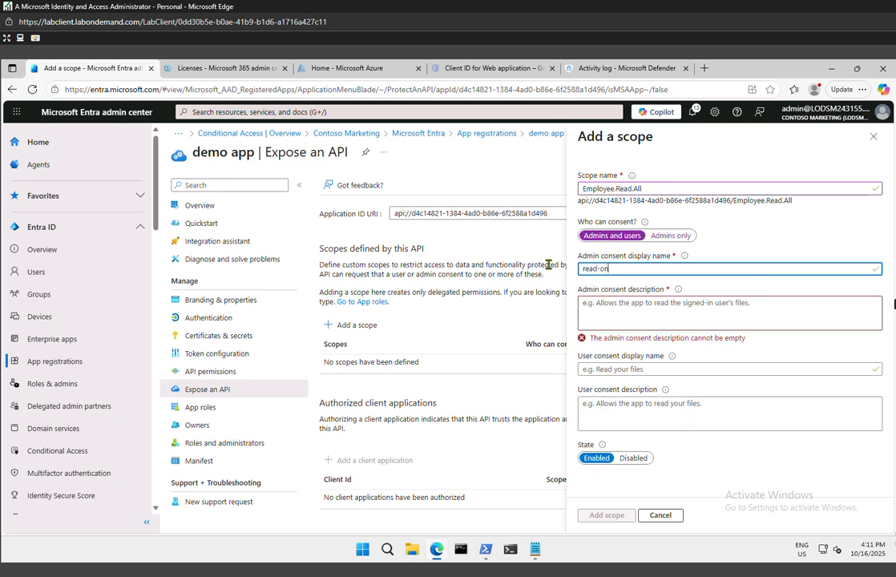
pyautogui.write('ly access to employee records')
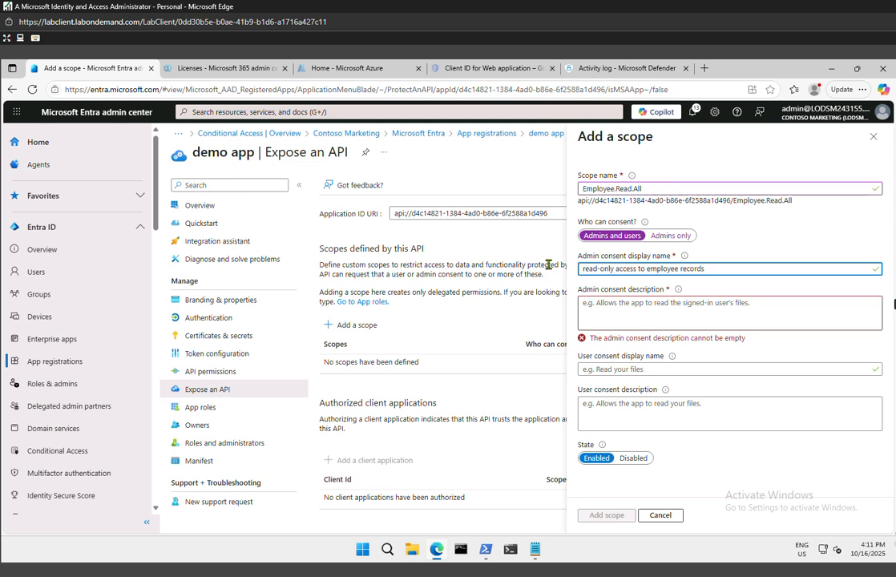
# Set the scope's admin consent description to "Allow the application to have read-only access to all employee data"
pyautogui.click(640, 312)
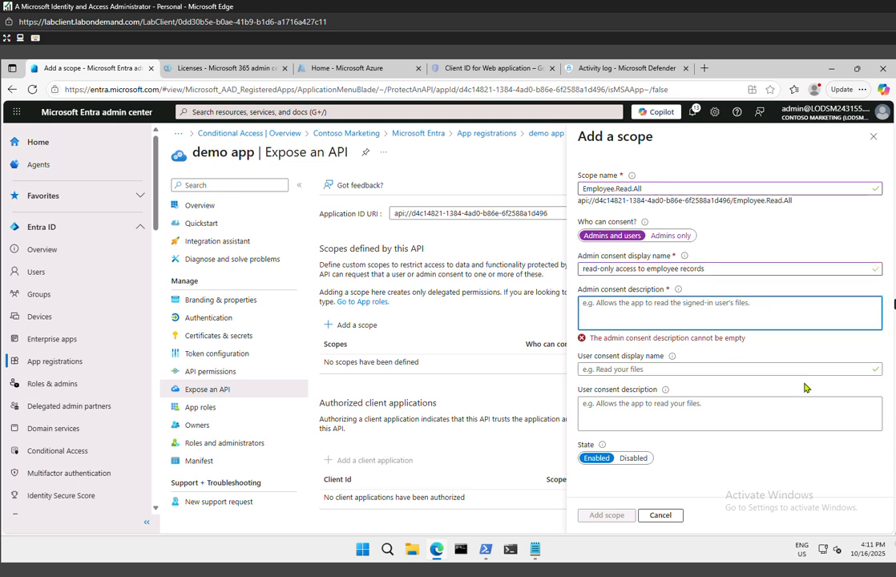
pyautogui.write('A')
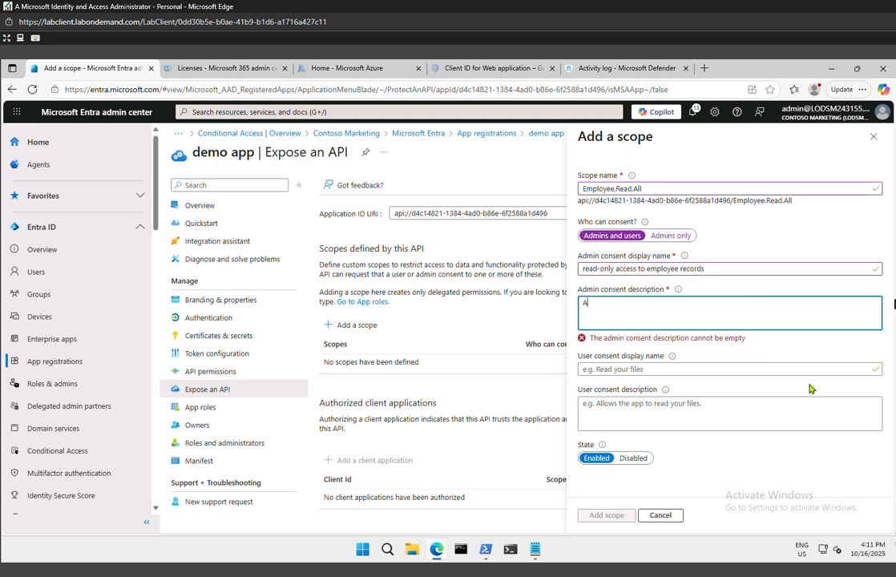
pyautogui.write('llow the')
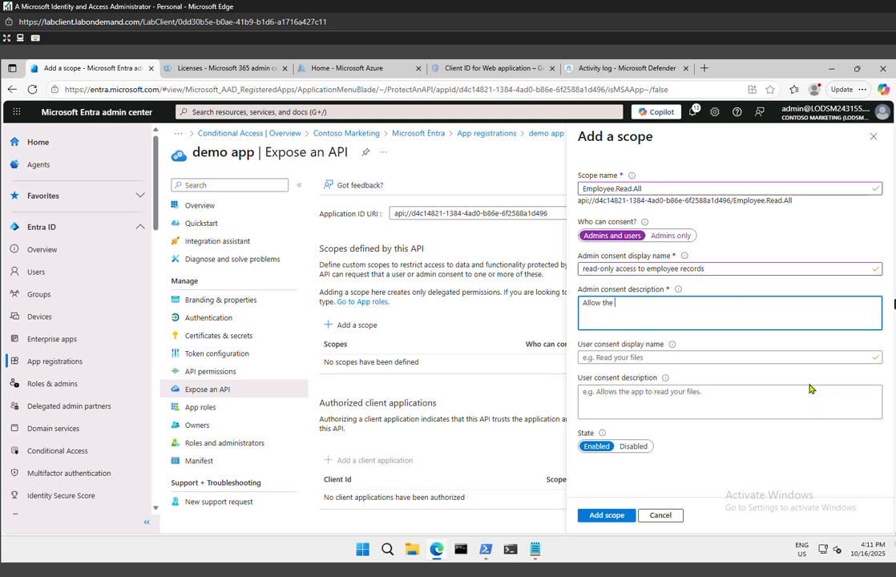
pyautogui.write(' application to have read-only access to all employee data')
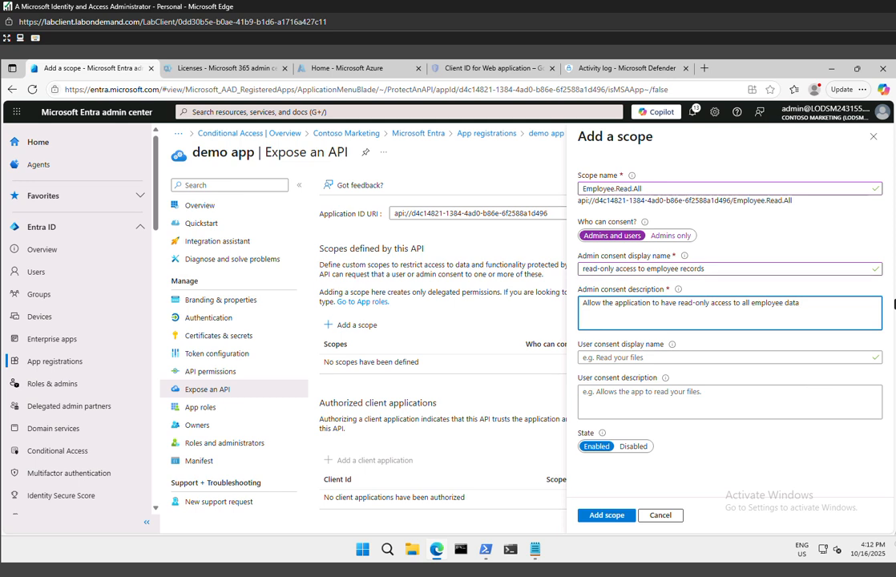
# Set the scope's user consent display name to "Read-only access to your employee records"
pyautogui.click(660, 356)
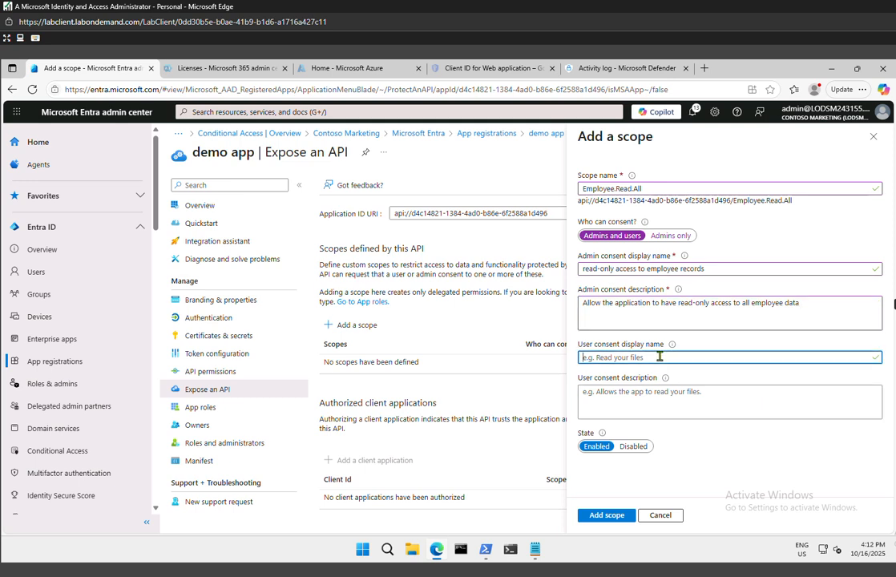
pyautogui.write('Read-only access to your employee ')
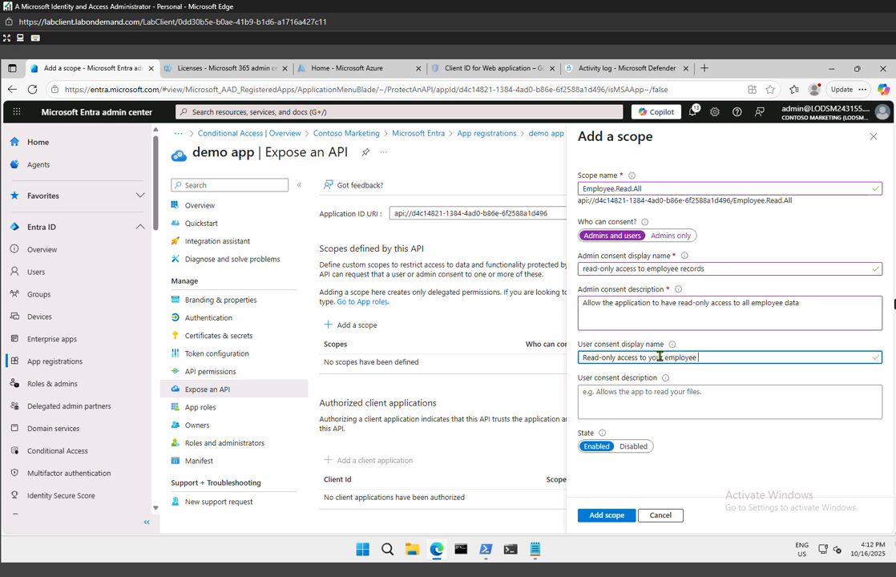
pyautogui.write('reco')
pyautogui.write('rds')
# Set the user consent description to "Allow the application to have read-only access to your employee" and add the scope
pyautogui.click(682, 395)
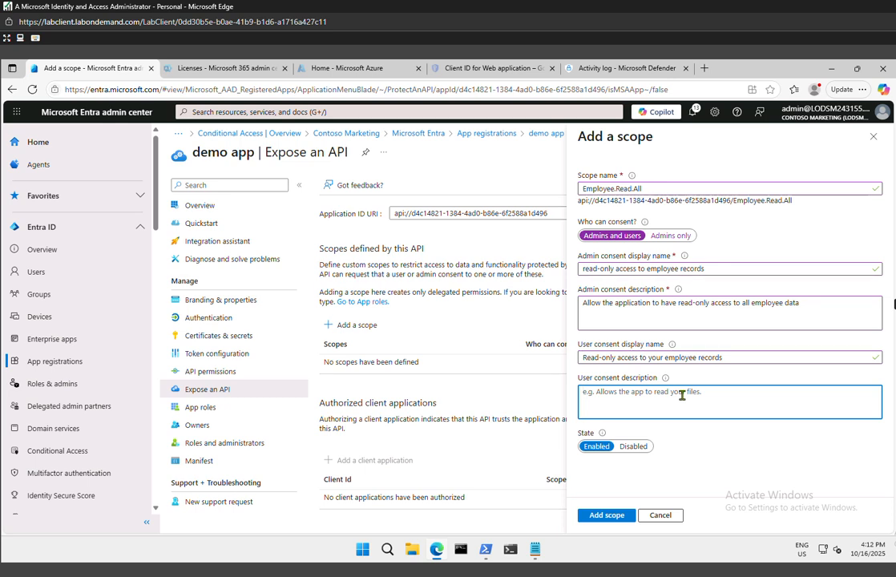
pyautogui.write('Allow the application to have read')
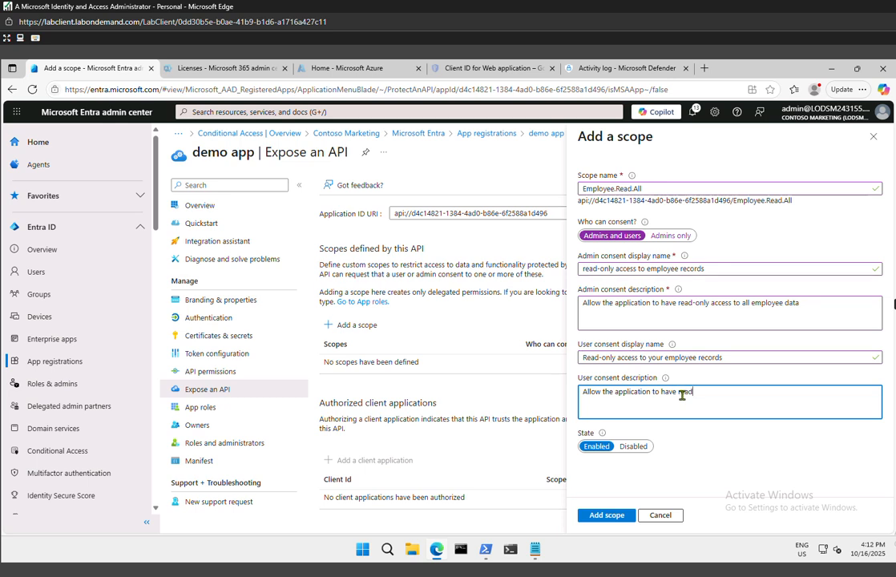
pyautogui.write('-only access to your employee')
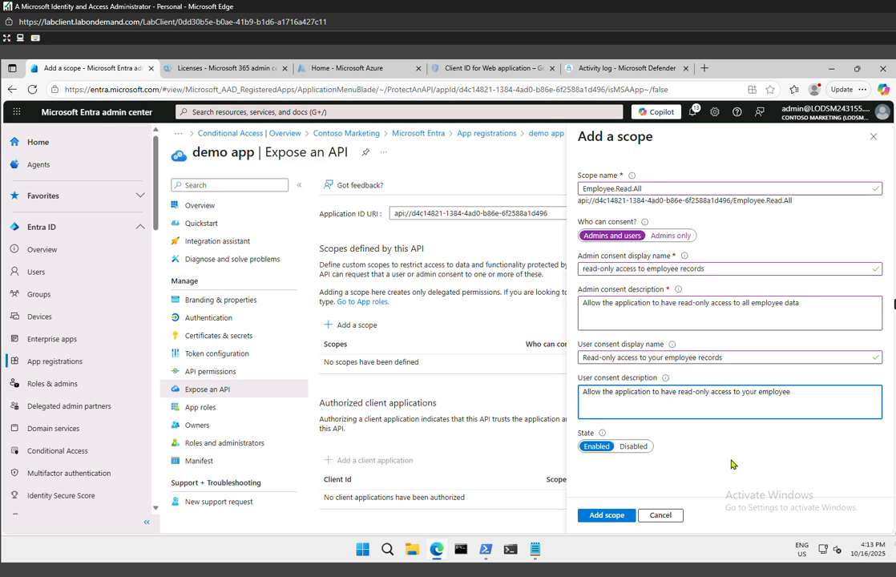
pyautogui.click(599, 518)
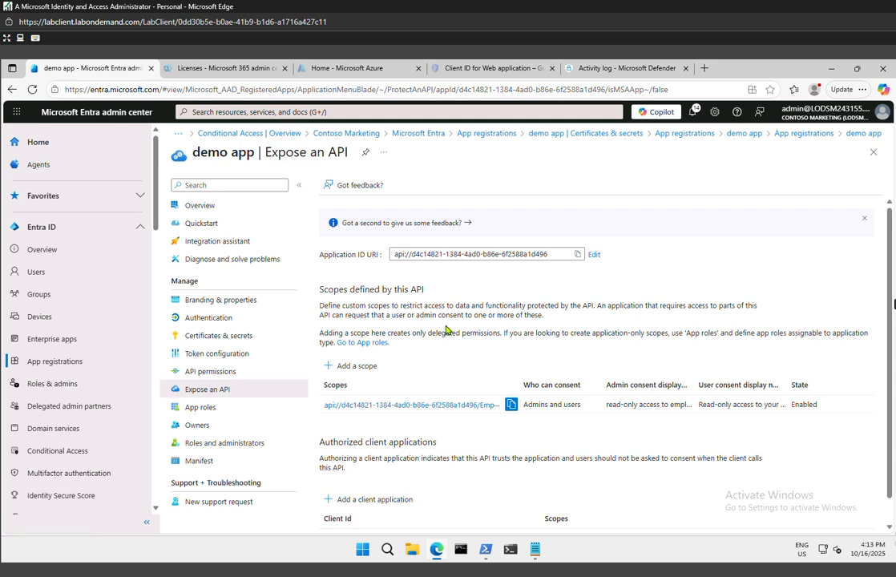
pyautogui.scroll(-1, 377, 464)
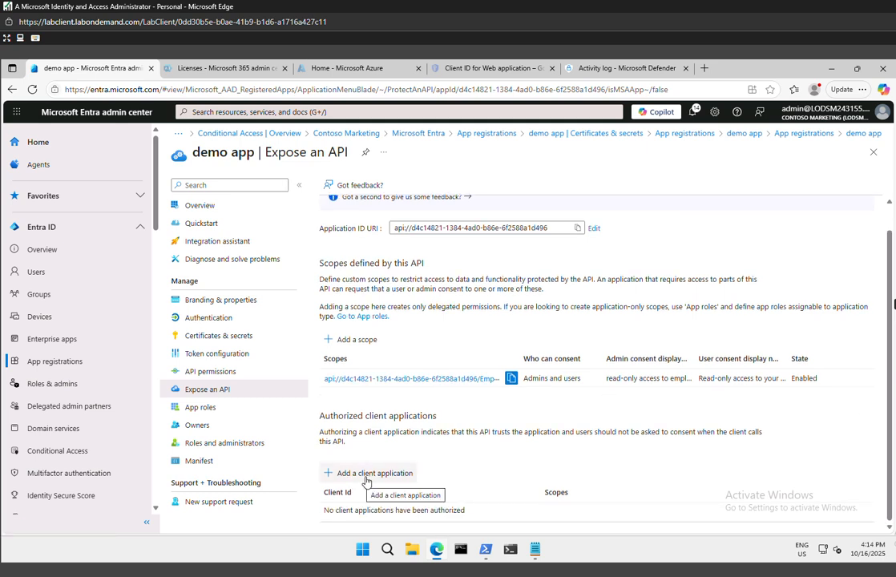
pyautogui.click(368, 474)
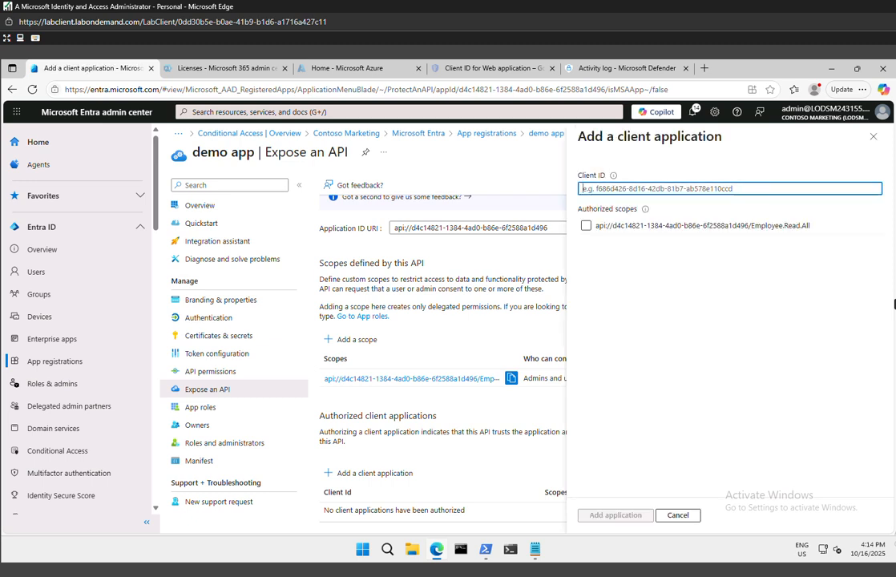
pyautogui.click(589, 226)
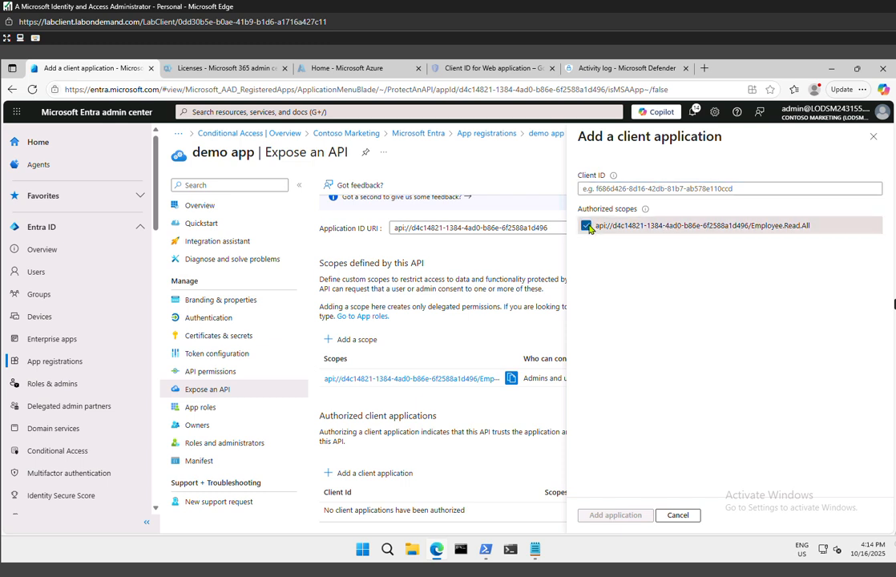
pyautogui.click(589, 228)
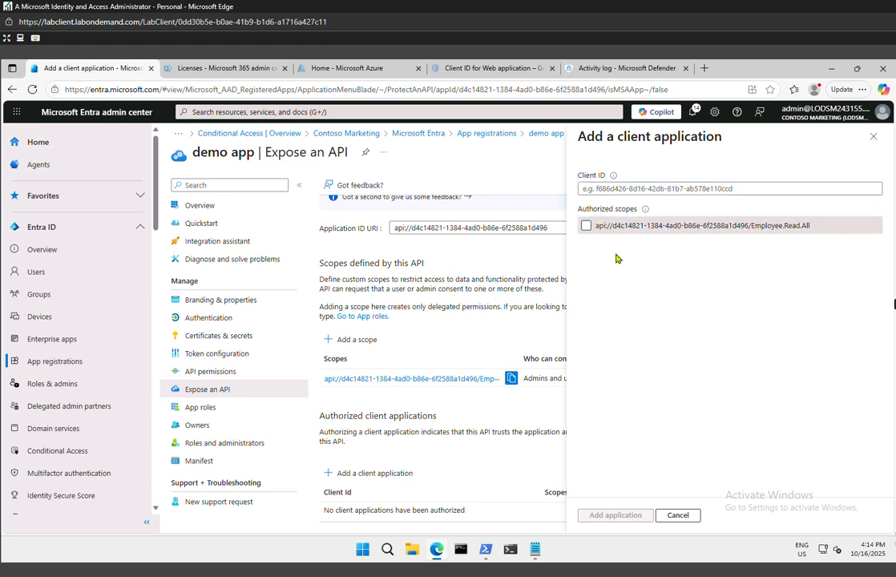
pyautogui.click(678, 515)
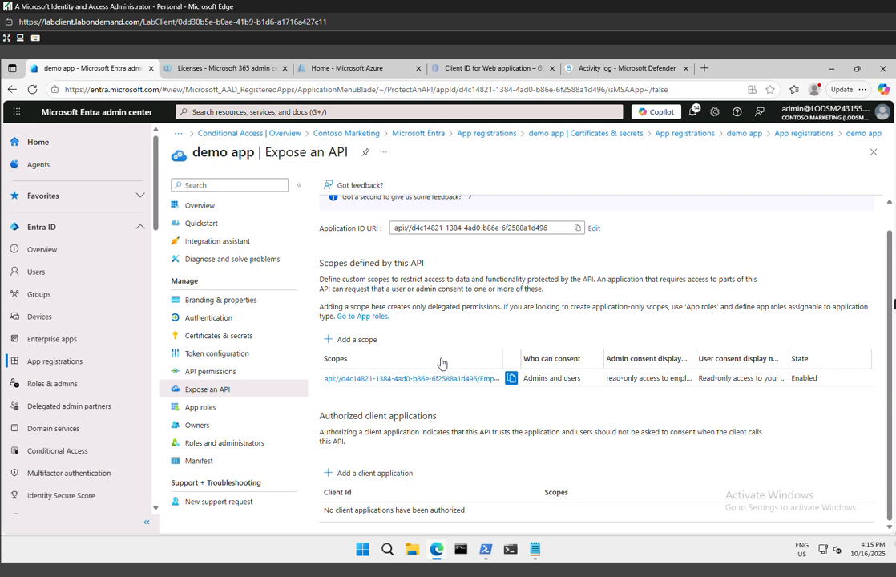
# Start another scope for the demo app's API and name it Employees.Write.All
pyautogui.click(365, 342)
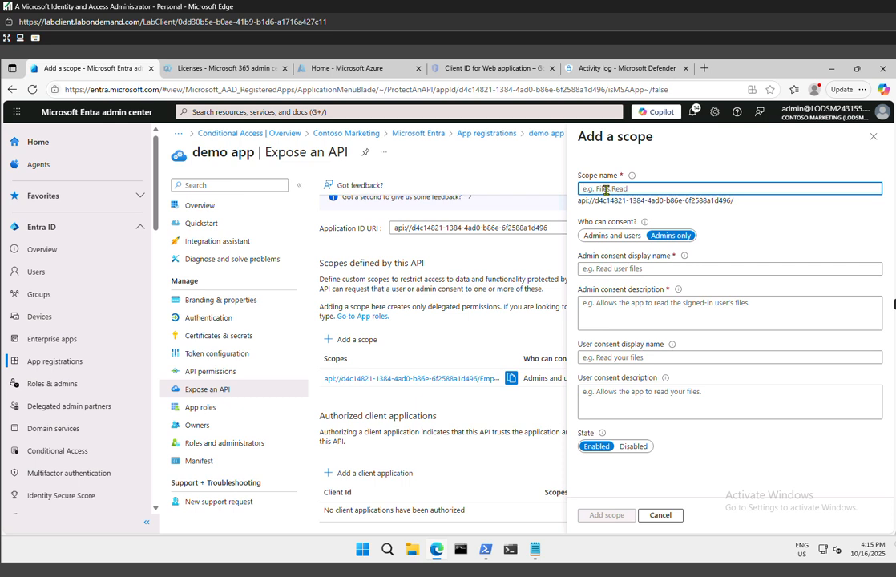
pyautogui.write('Employee')
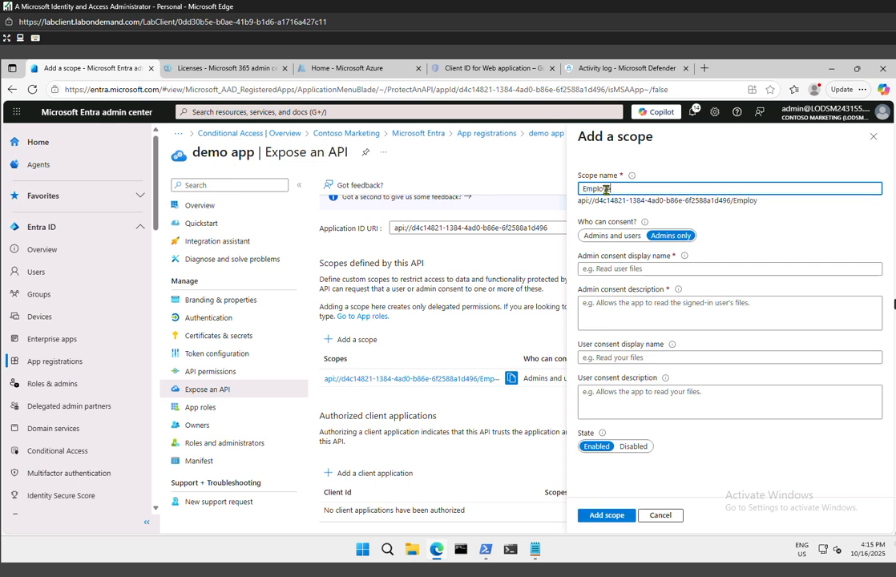
pyautogui.write('s.Write.All')
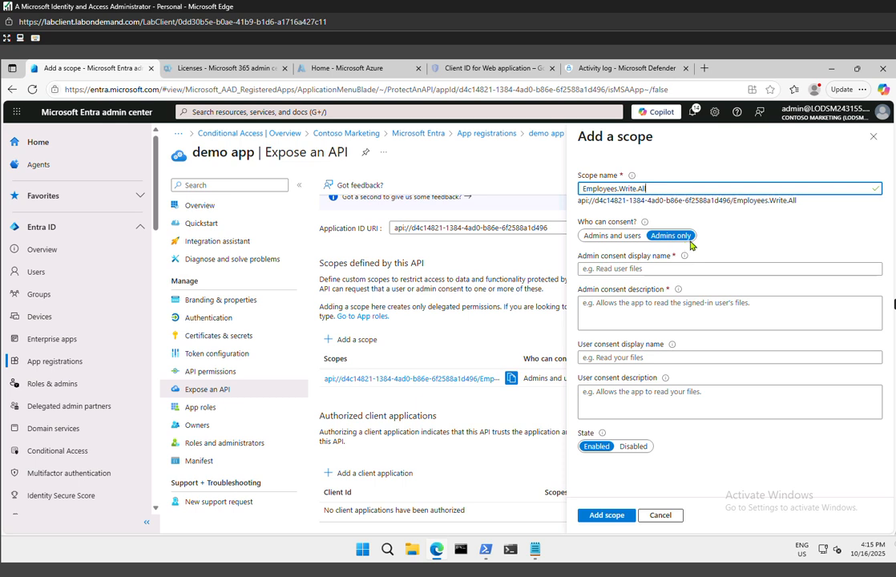
# Set the Employees.Write.All scope's admin consent display name to "Write access to employee records"
pyautogui.click(710, 269)
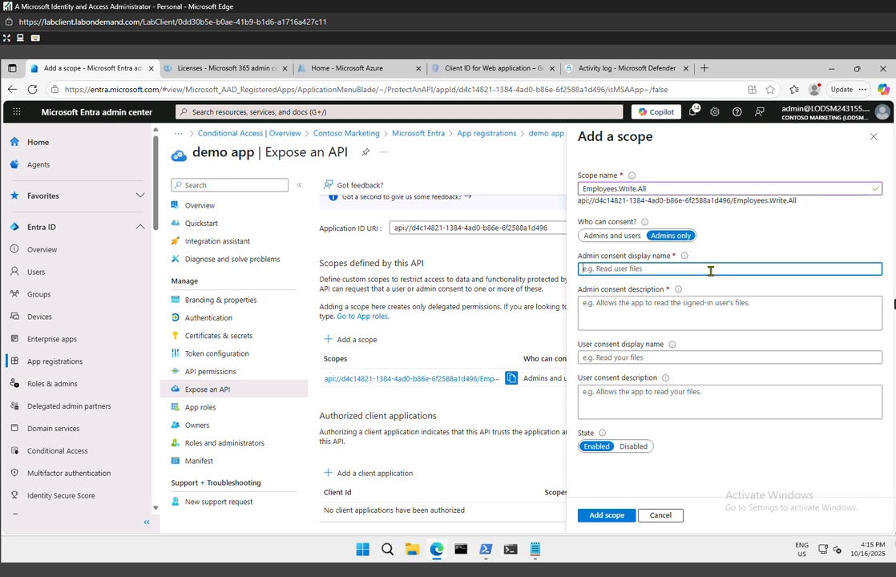
pyautogui.write('Write access to employee records')
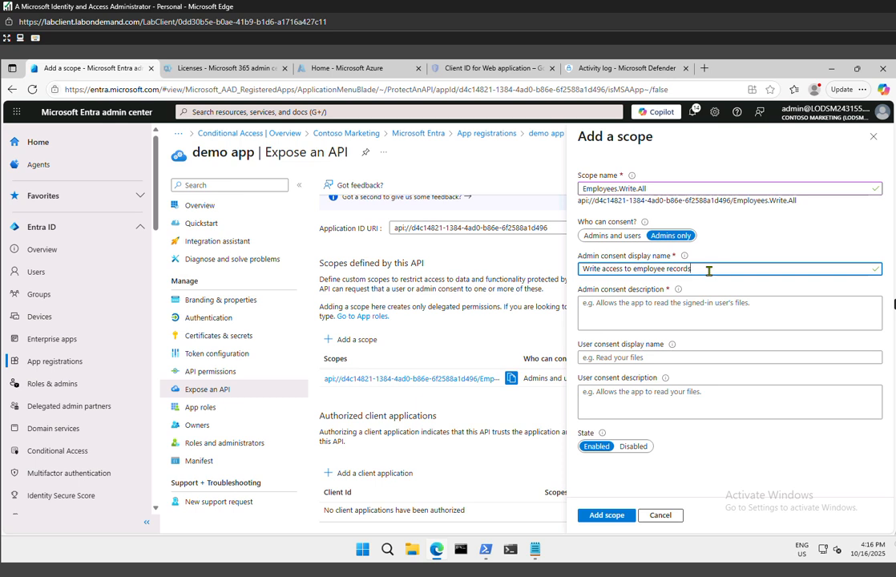
# Set the Employees.Write.All scope's admin consent description to "Allow the application to have write access to employee data"
pyautogui.click(704, 304)
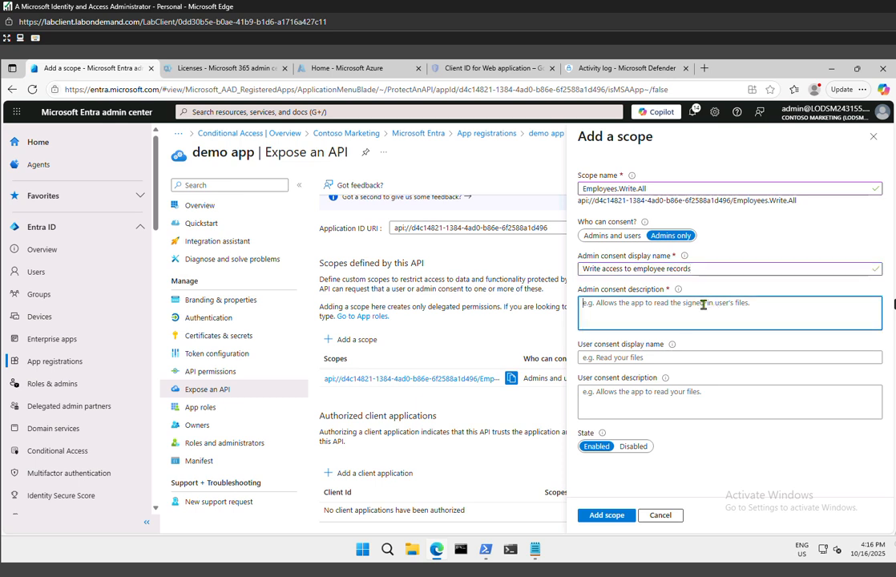
pyautogui.write('Allow the ')
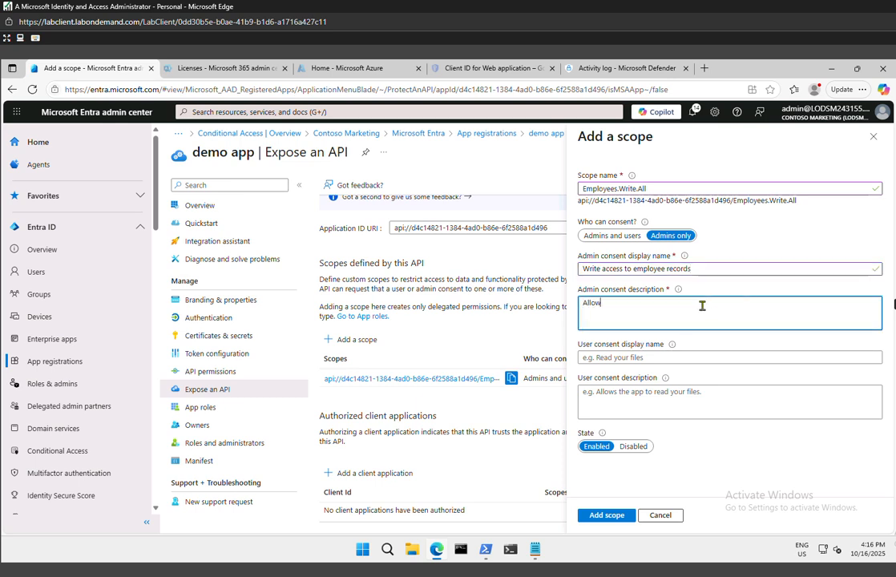
pyautogui.write('application')
pyautogui.write('to have write access to employee dfata')
pyautogui.press('BackSpace')
pyautogui.press('BackSpace')
pyautogui.press('BackSpace')
pyautogui.press('BackSpace')
pyautogui.press('BackSpace')
pyautogui.write('data')
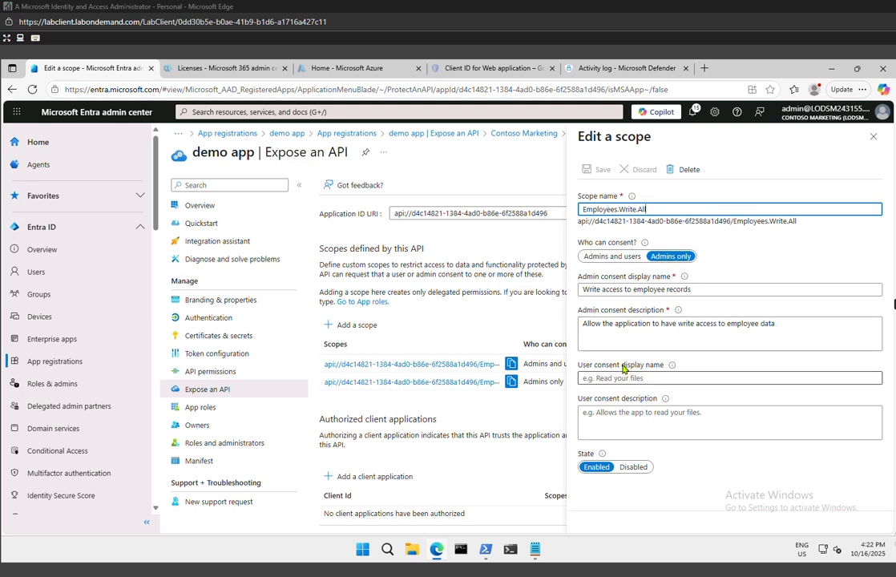
# Close the Employees.Write.All scope's details and start a new custom role under Roles & admins
pyautogui.click(623, 420)
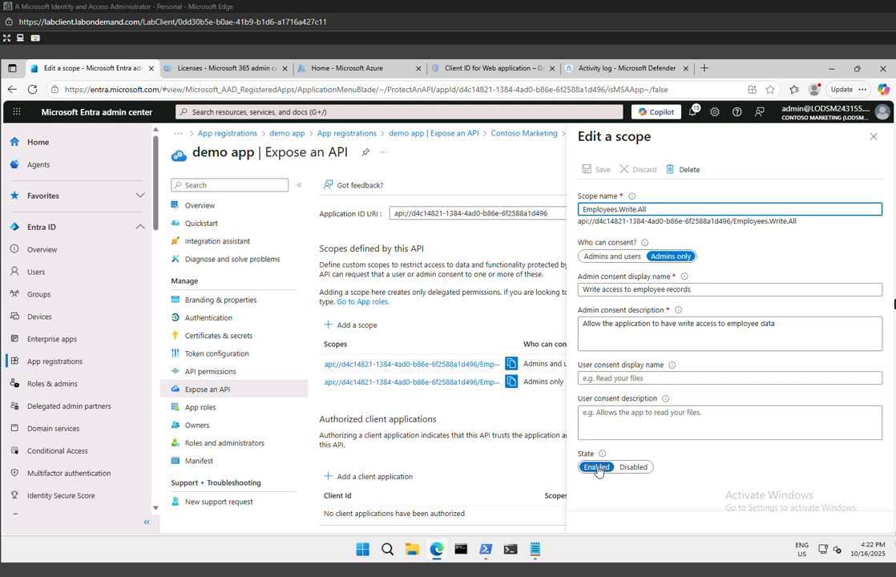
pyautogui.click(872, 137)
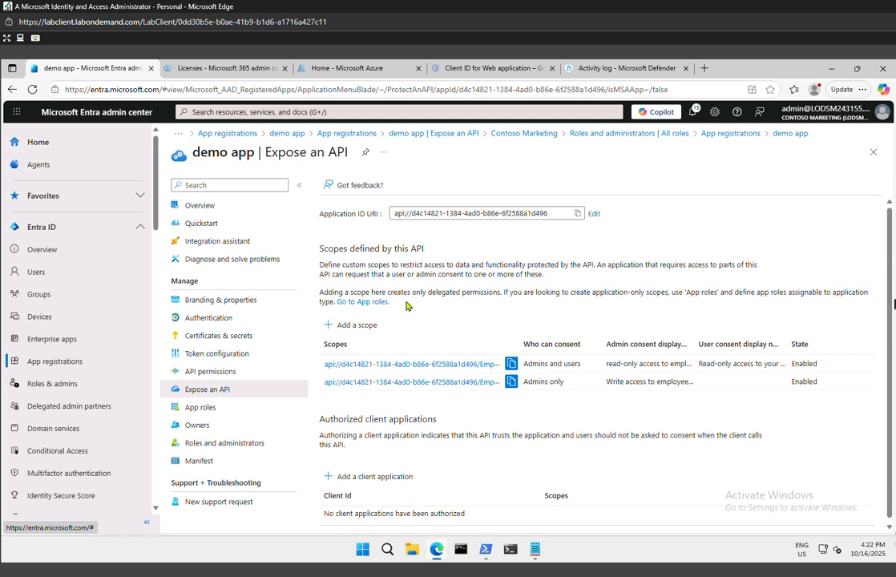
pyautogui.click(42, 249)
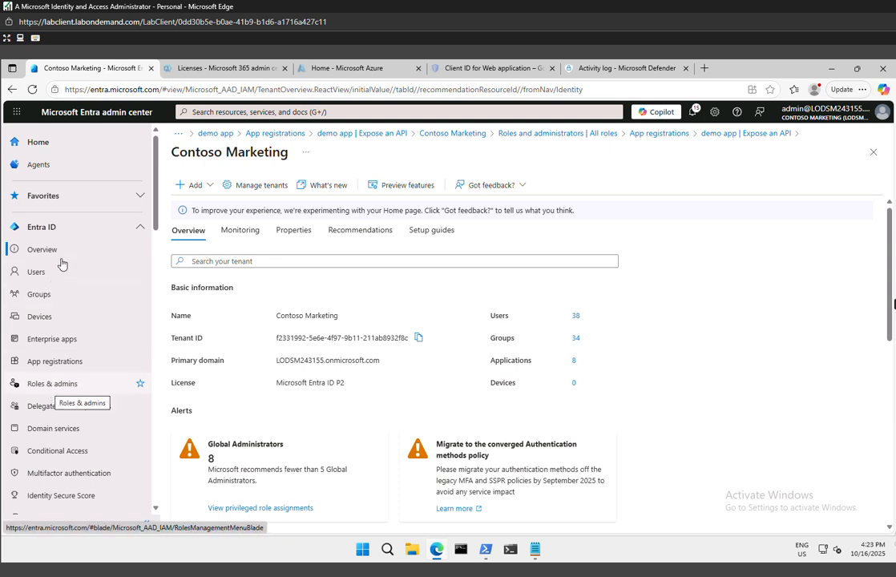
pyautogui.click(36, 390)
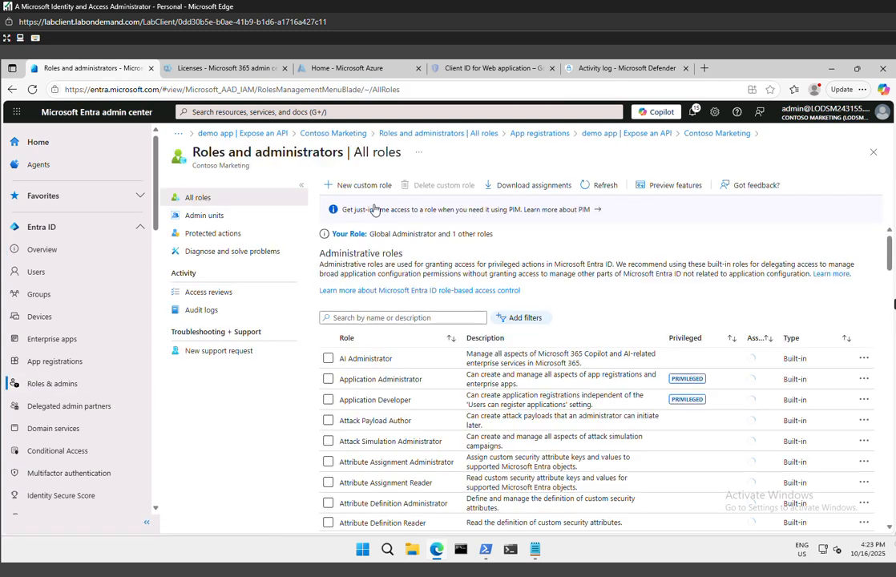
pyautogui.click(350, 186)
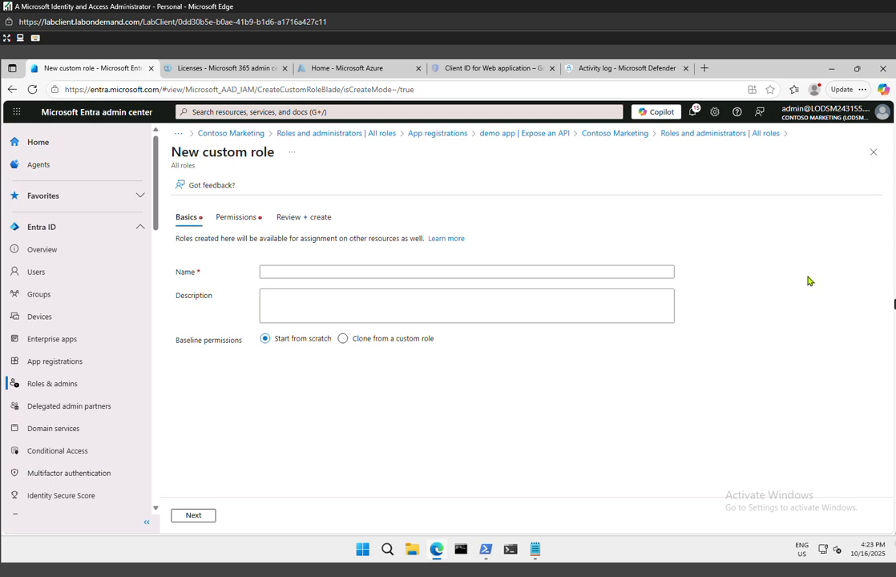
# Name the custom role "My cutom app role", keep Start from scratch as the baseline, and proceed to its permissions
pyautogui.click(304, 271)
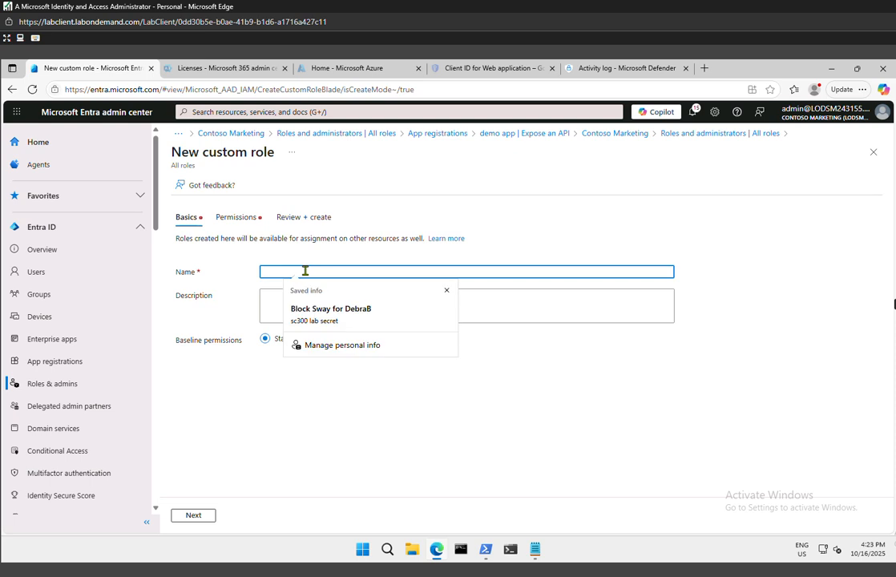
pyautogui.write('My c')
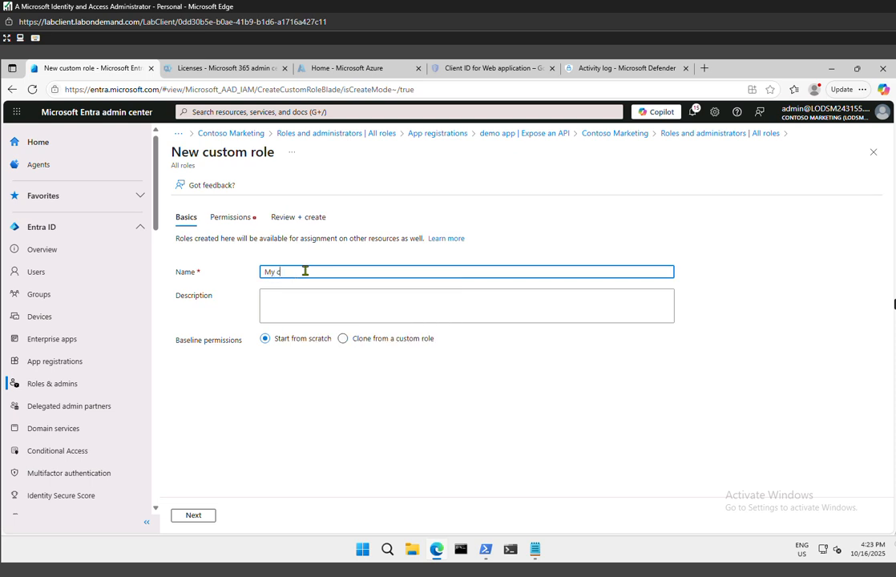
pyautogui.write('utom app role')
pyautogui.click(202, 521)
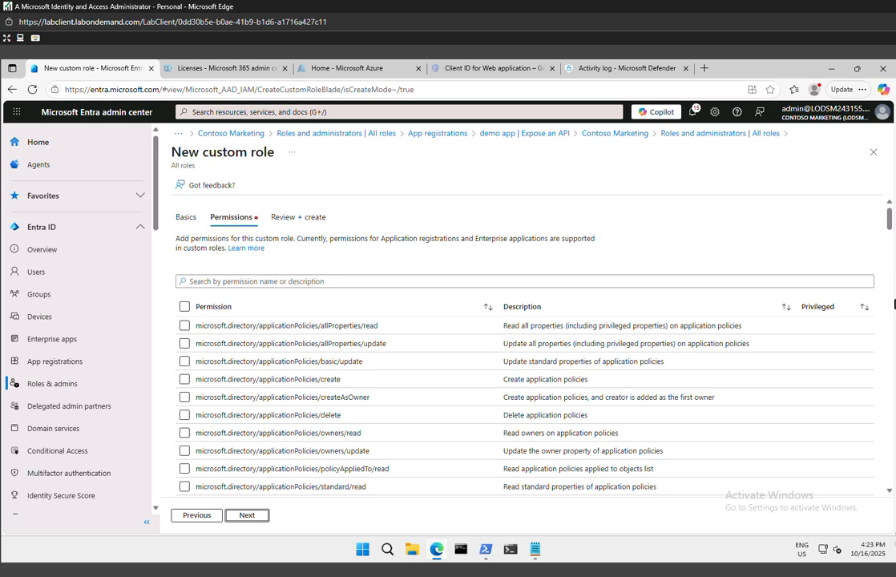
pyautogui.click(356, 282)
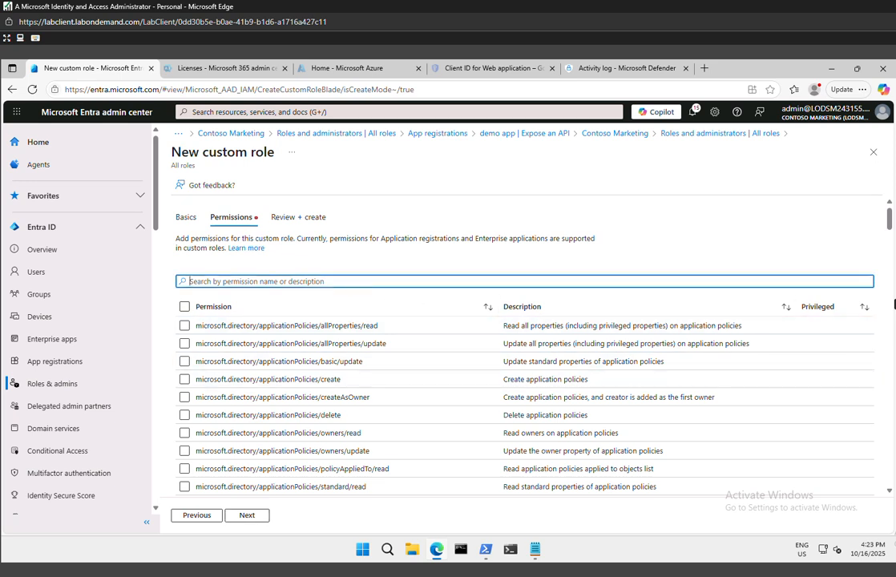
pyautogui.write('microsoft.directory/servicePrincipals/managePasswordSingl')
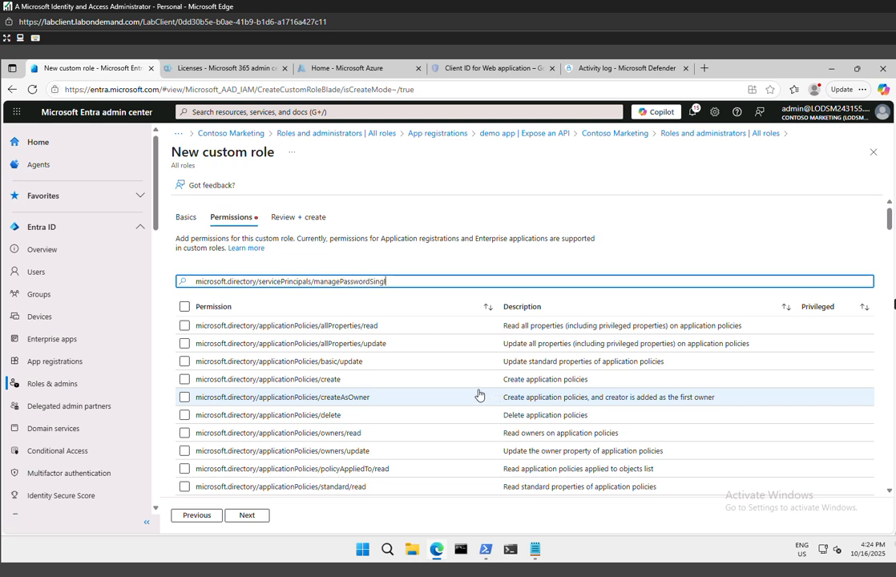
pyautogui.write('eSignOnCredentials -  Manage password single sign-on credentials or service principals.  mic')
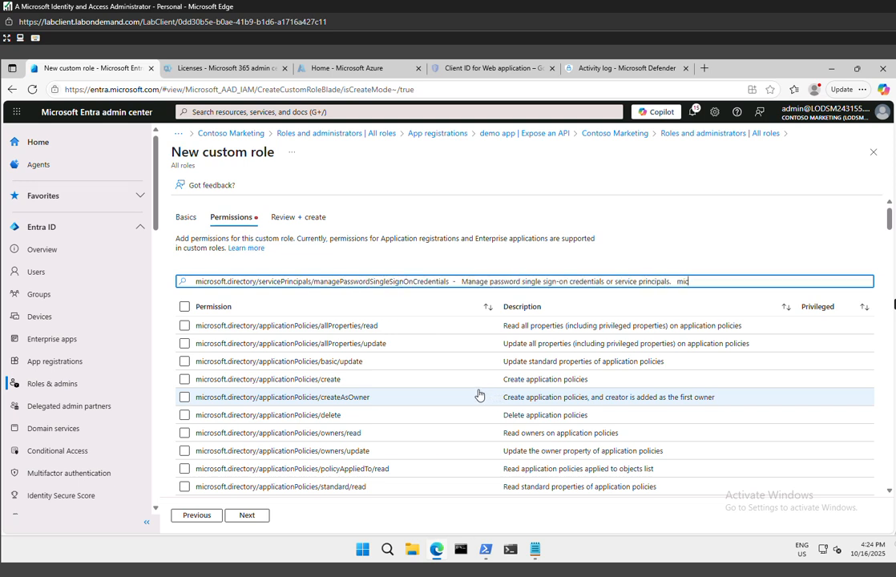
pyautogui.write('rosoft.directory/servicePrincipals/synchronizationCredentials/manage -  Manage application provisioning secrets and credentials.')
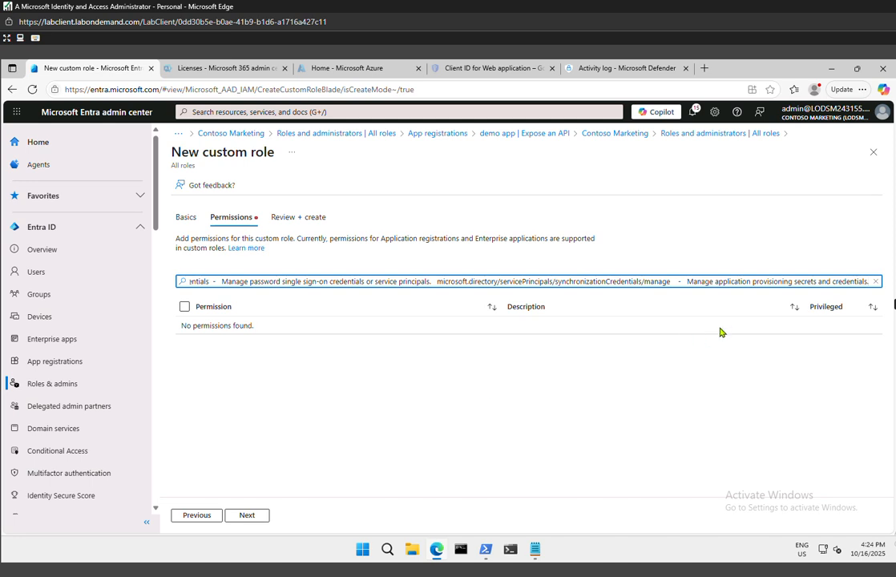
pyautogui.click(876, 282)
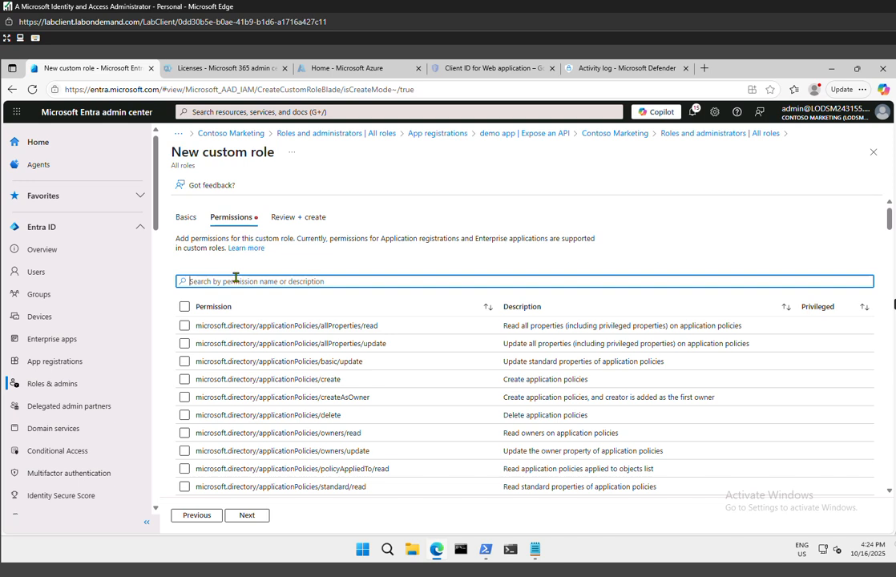
pyautogui.write('cce749a2-08a4-4b93-8e2e-dcab60f7e090')
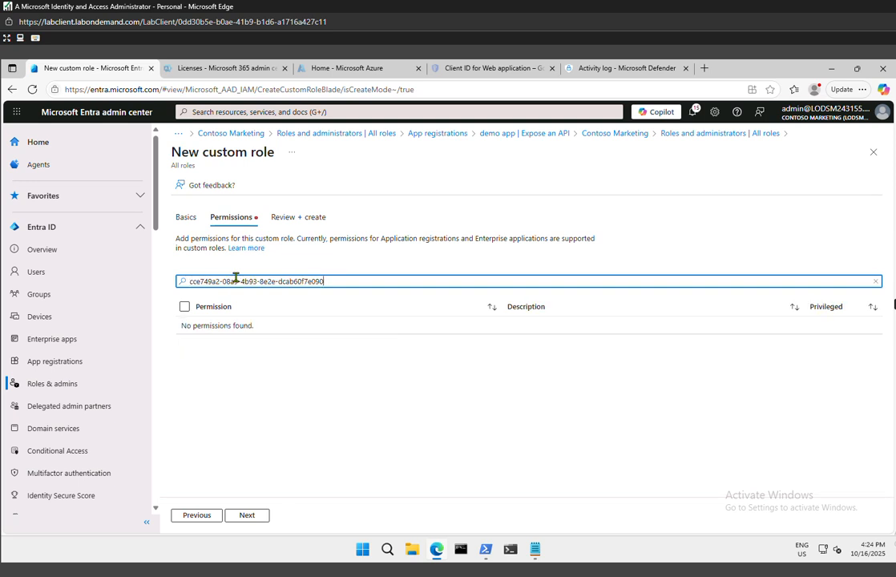
pyautogui.hotkey('ctrl', 'a')
pyautogui.press('BackSpace')
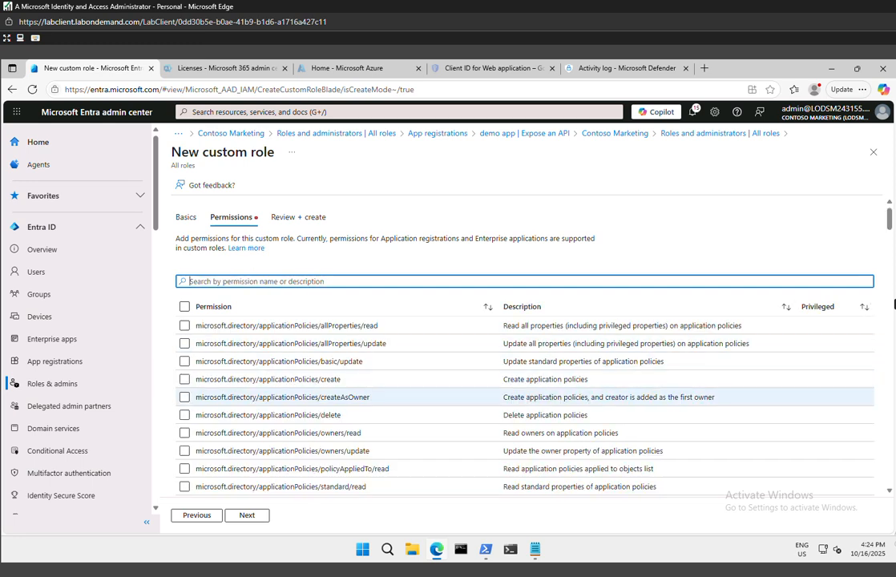
# Try to search the permissions for microsoft.directory/servicePrincipals/managePasswordSingleSignOnCredentials
pyautogui.write('microsoft.directory/s')
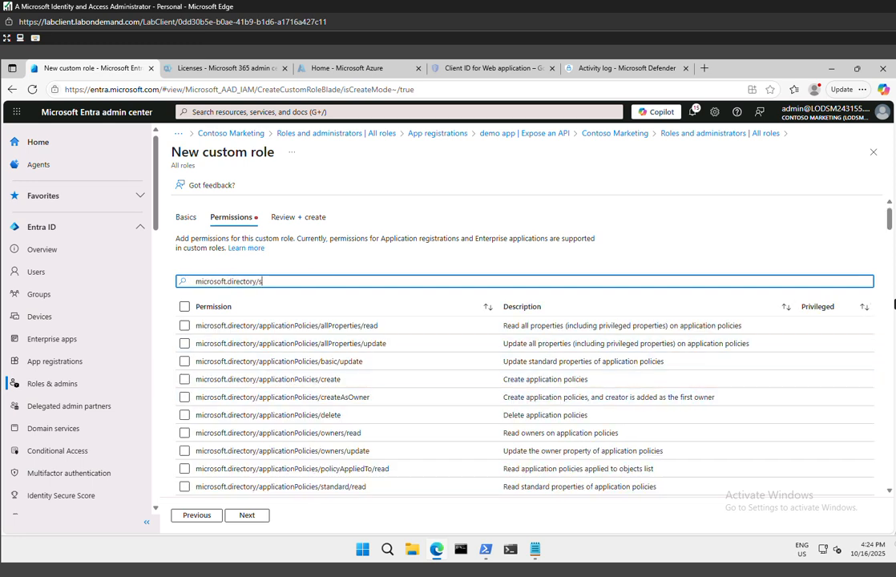
pyautogui.write('ervicePrincipals/managePasswordSingleSignOnCredentials - Manage password single s')
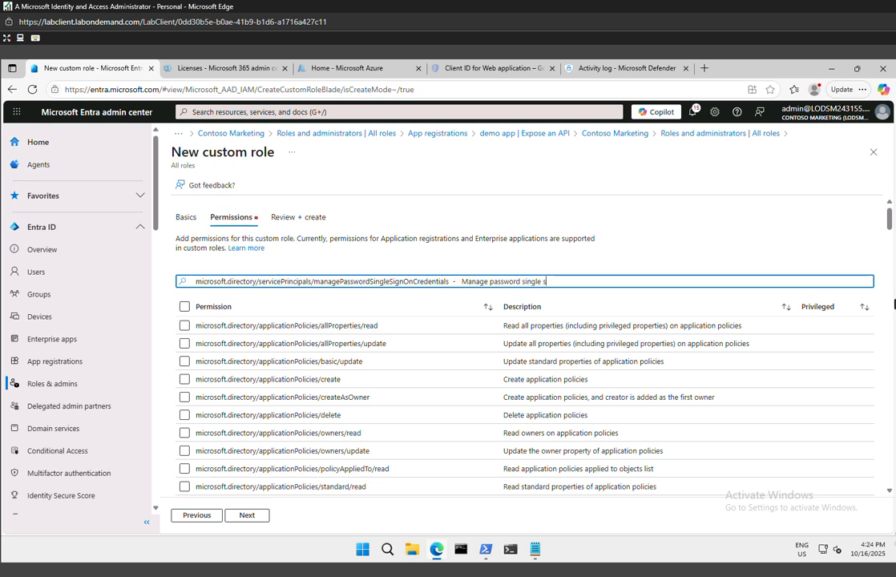
pyautogui.write('ign-on credentials or service principals. microsoft.directory/servicePrincipals/synchronizationCredential')
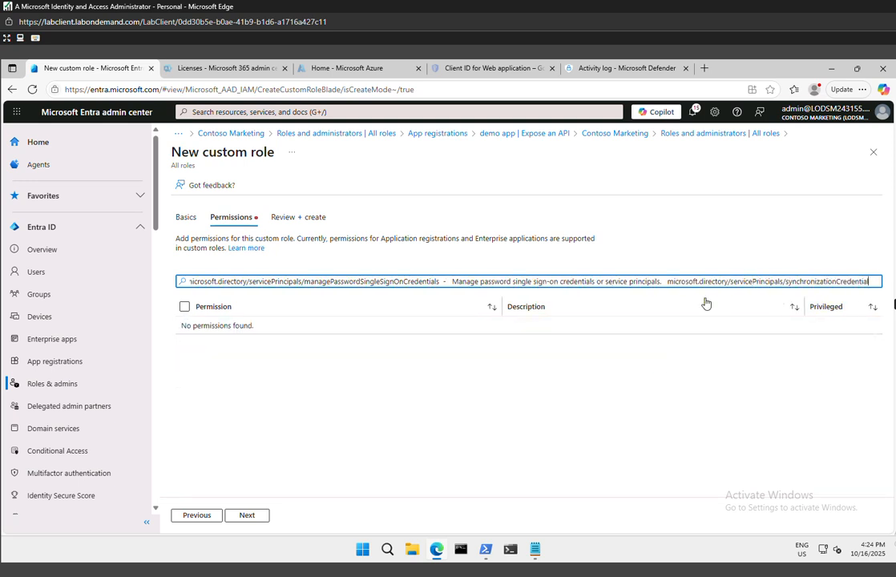
pyautogui.write('s/manage - Manage application provisioning secrets and credentials.')
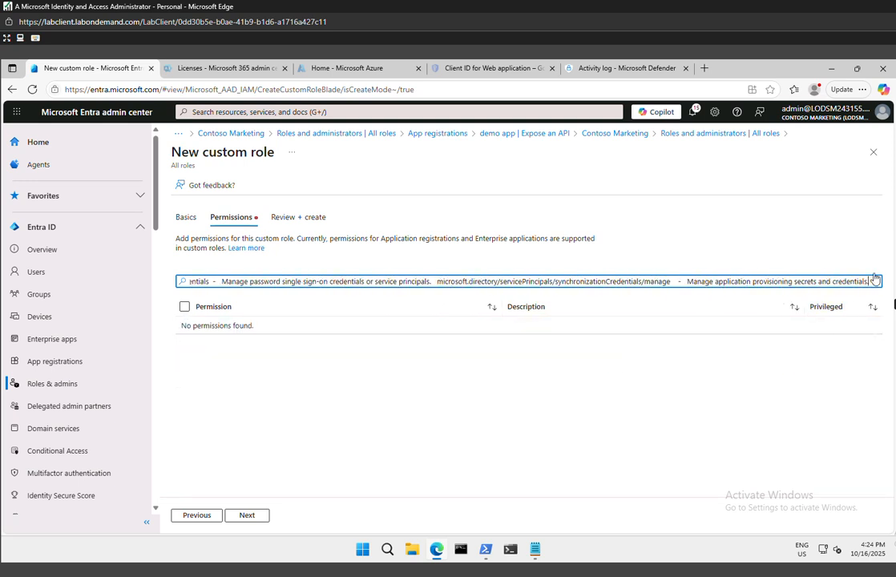
pyautogui.moveTo(869, 281); pyautogui.dragTo(452, 296)
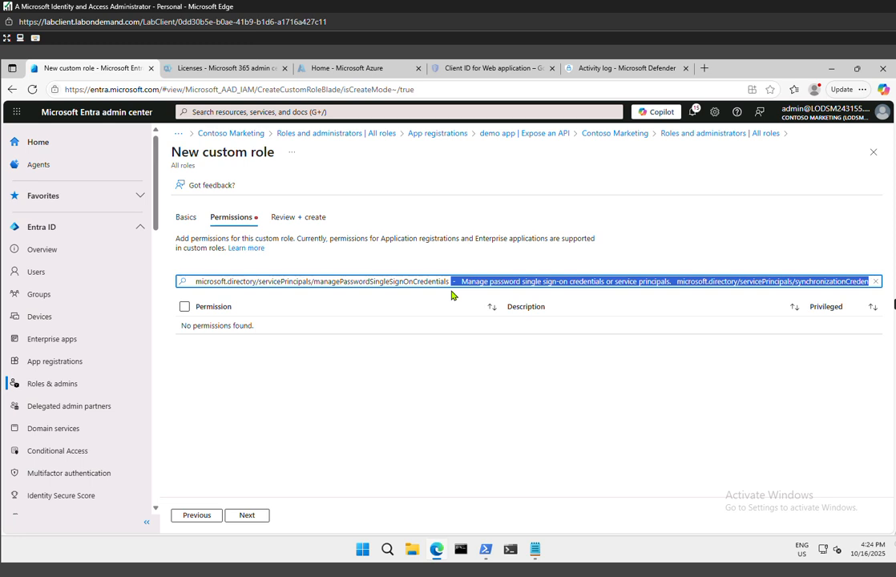
pyautogui.press('BackSpace')
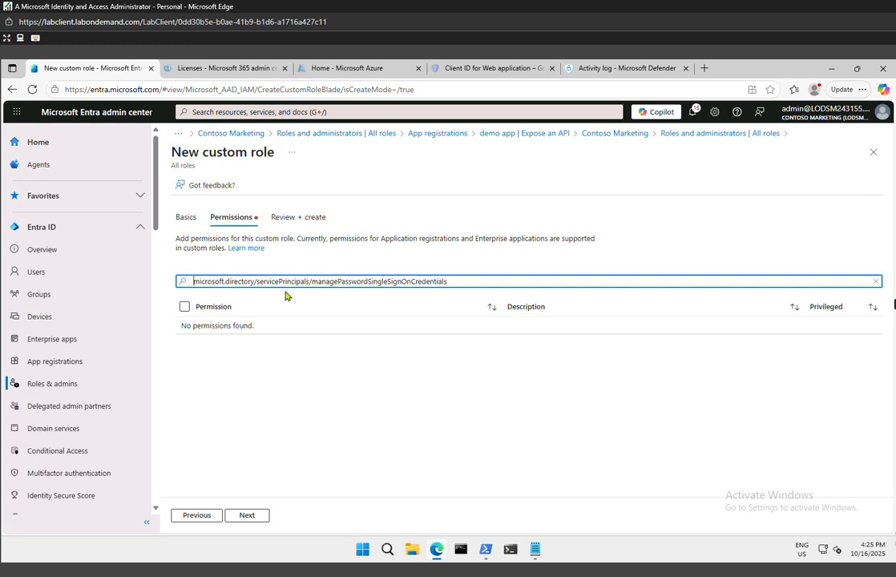
# Replace the permission search text with "credentials"
pyautogui.click(481, 278)
pyautogui.moveTo(460, 282); pyautogui.dragTo(50, 280)
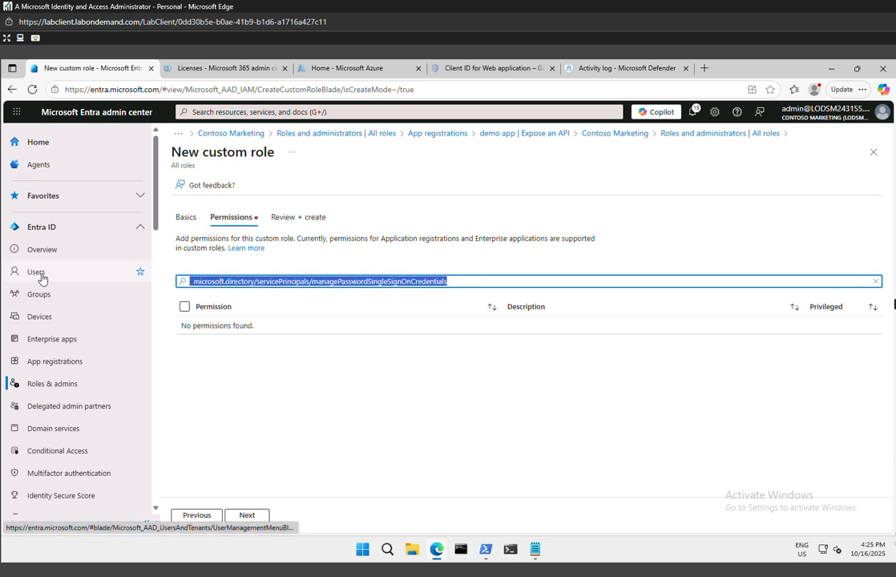
pyautogui.press('BackSpace')
pyautogui.write('cr')
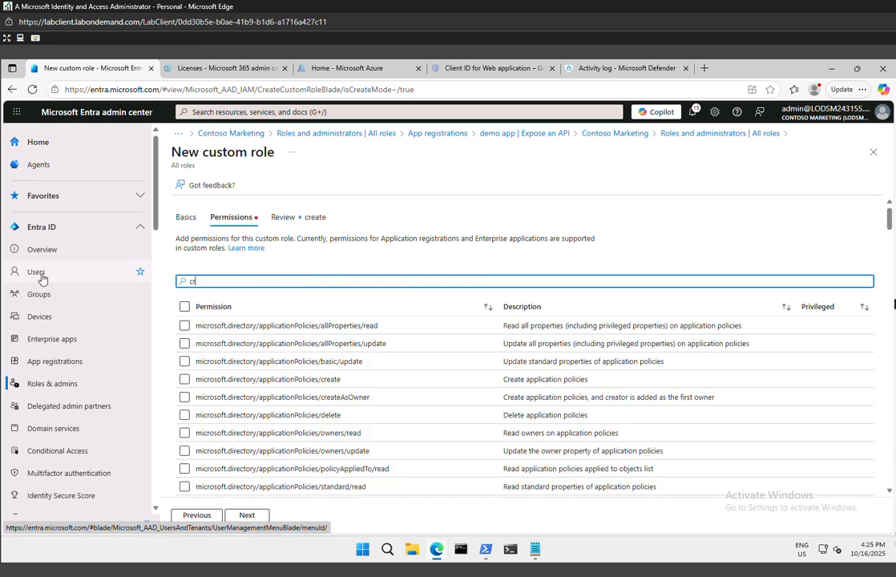
pyautogui.write('edentia')
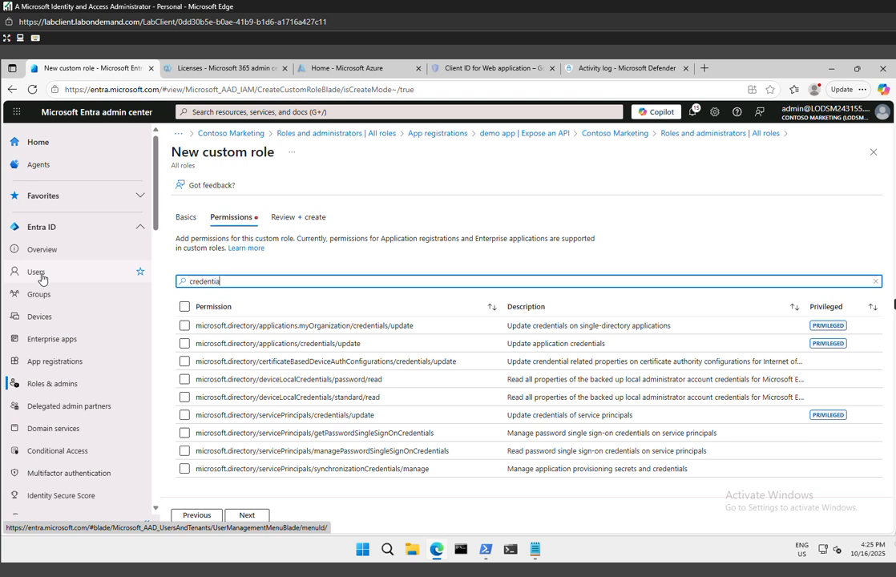
pyautogui.write('ls')
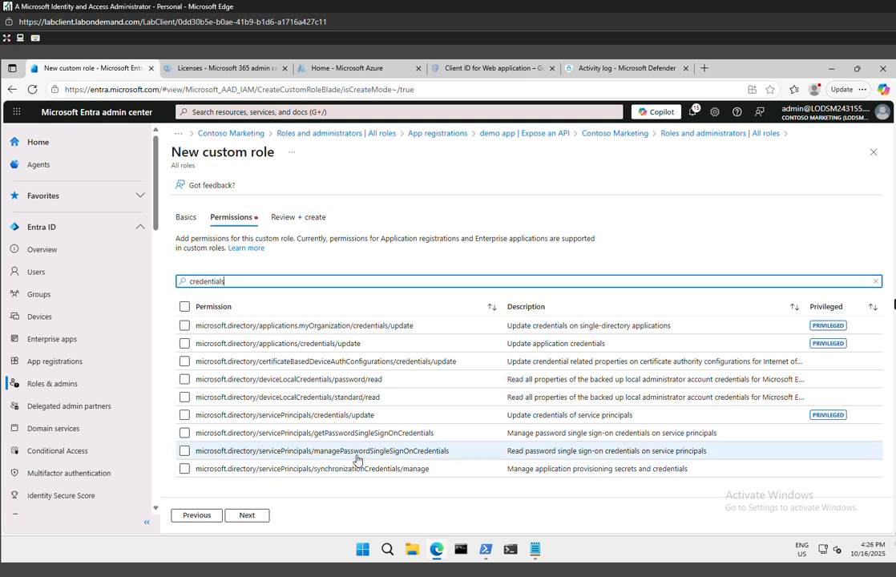
# Grant the role the servicePrincipals permissions managePasswordSingleSignOnCredentials and synchronizationCredentials/manage, and create it
pyautogui.click(185, 451)
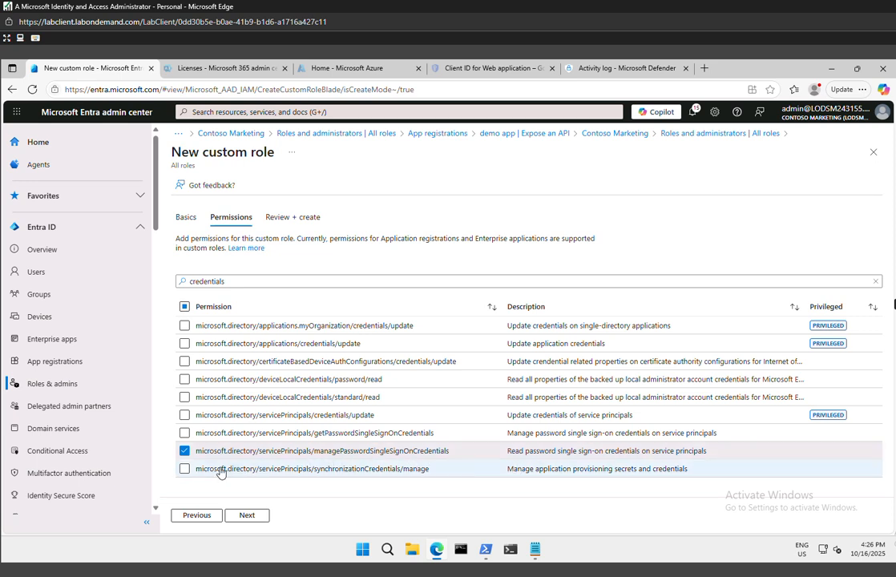
pyautogui.click(185, 469)
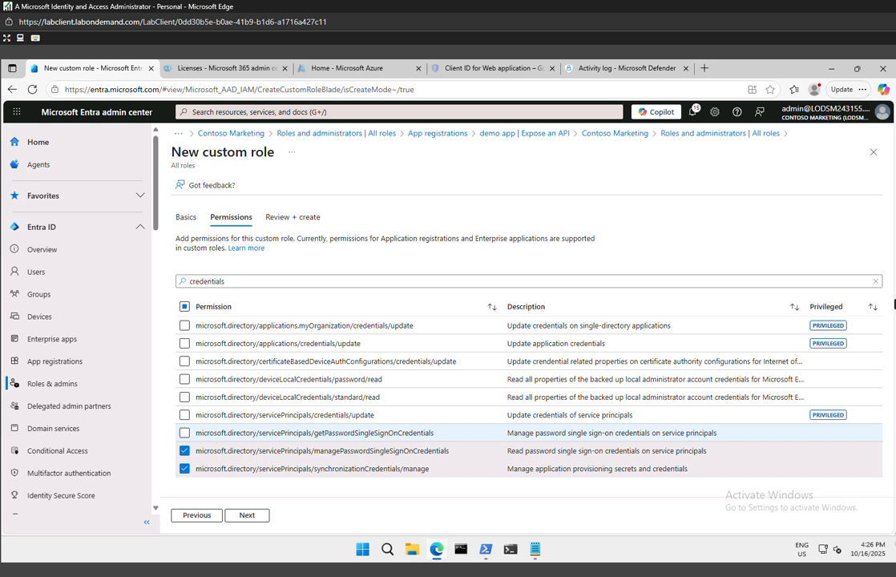
pyautogui.click(247, 515)
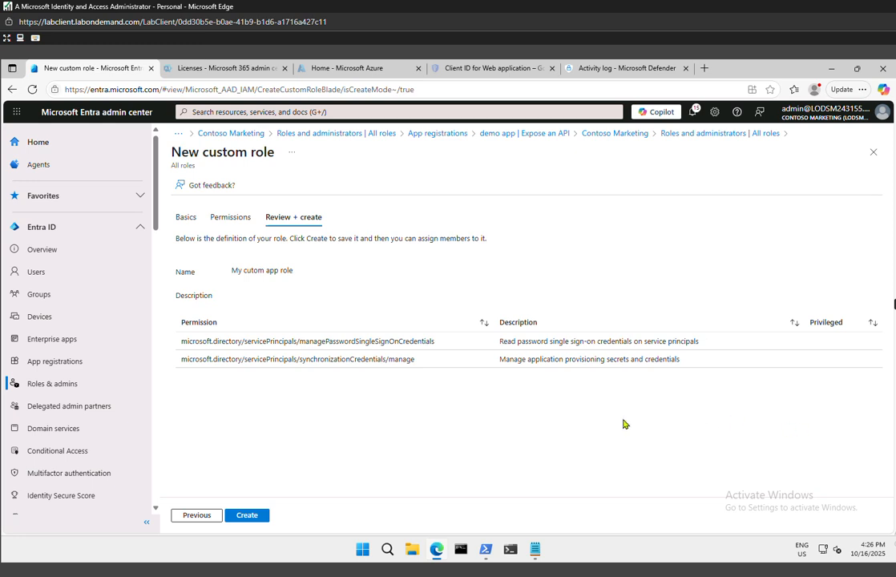
pyautogui.click(254, 517)
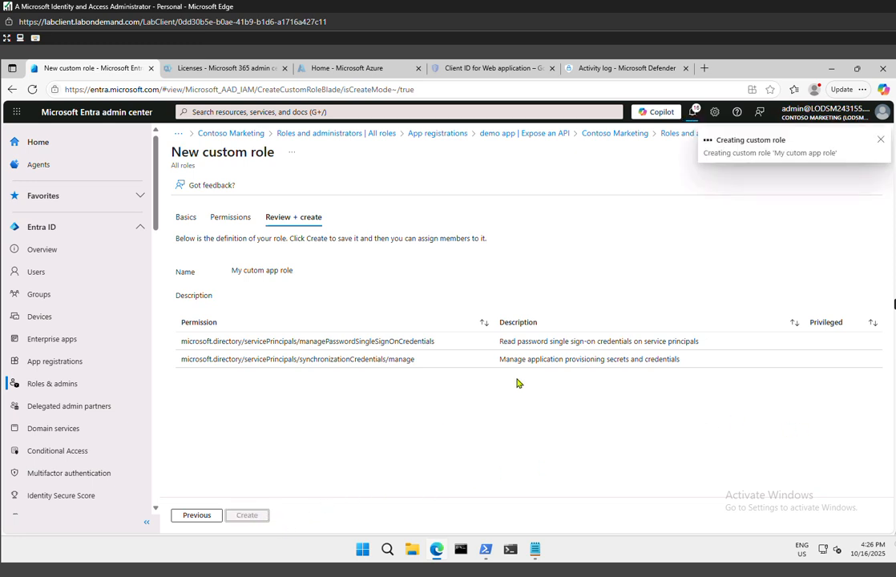